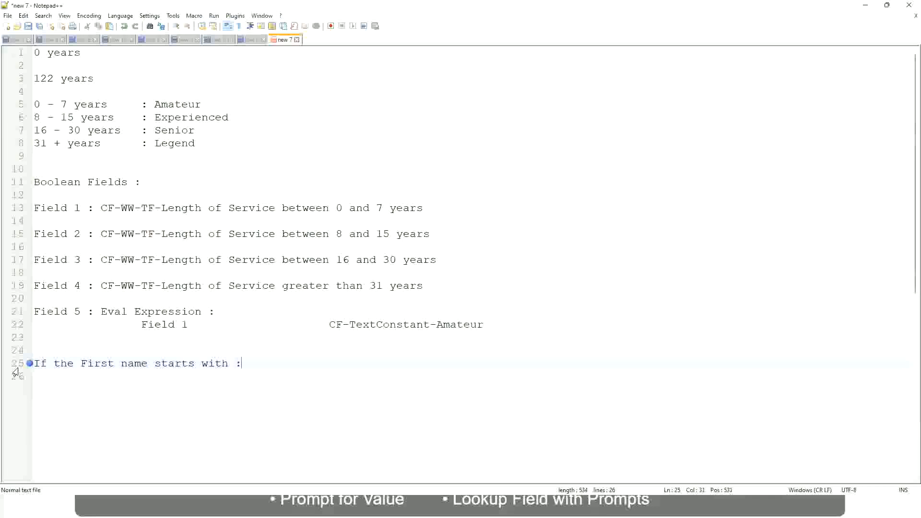
Complete the first-name rule on line 25 with the range A - G and the result "A Listers" in quotation marks.
type("A - G")
type(": A lIsters")
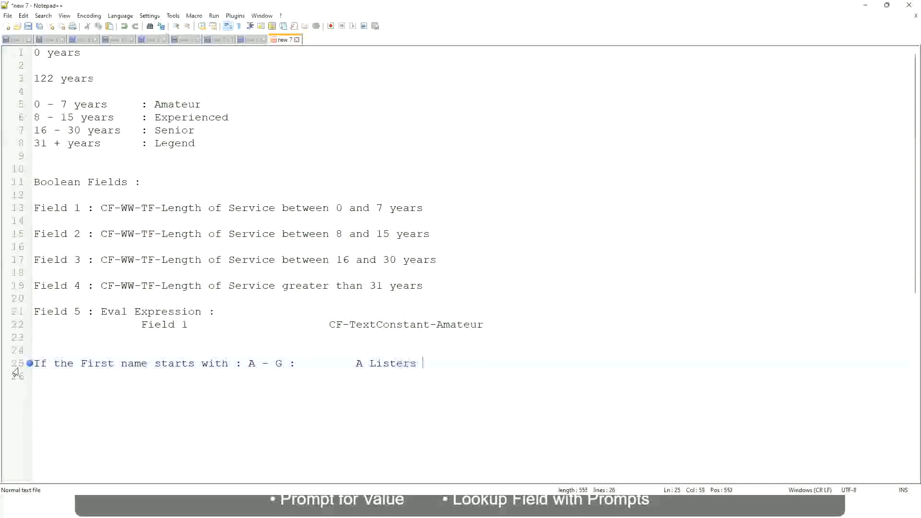
key("BackSpace")
key("ctrl+Left")
key("ctrl+Left")
type("\"\"")
key("Right")
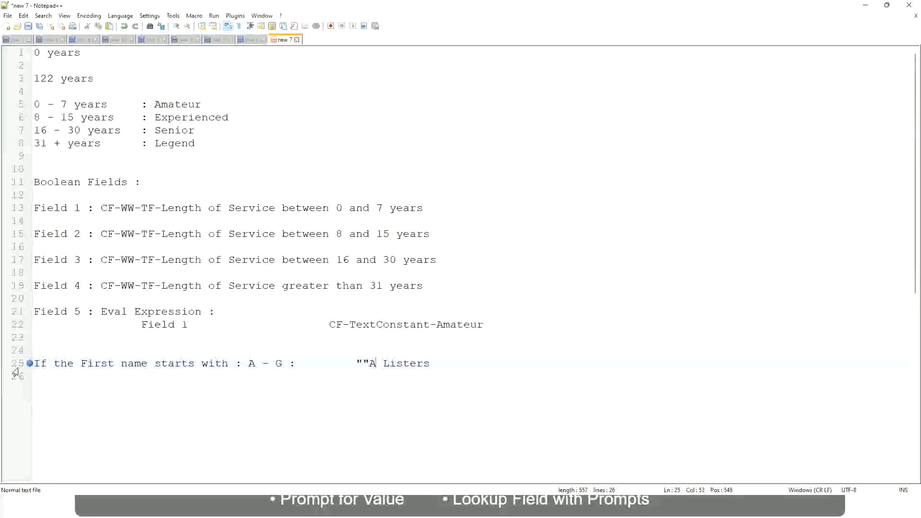
key("BackSpace")
key("End")
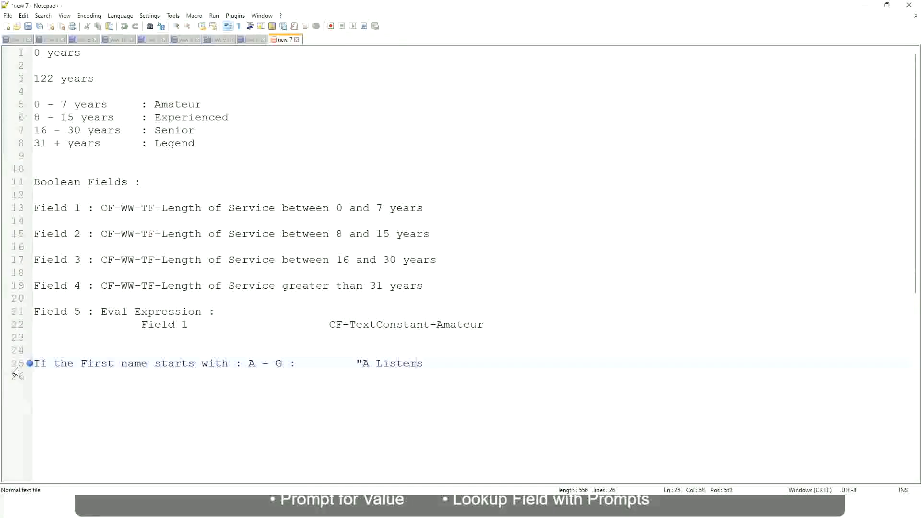
key("Return")
type("\"\"")
key("BackSpace")
Add a line for the range H - P with the result "His Majesty", aligned with the line above.
key("Return")
type("H -")
type("P")
key("Tab")
key("Tab")
key("Tab")
key("Tab")
key("Tab")
key("Tab")
key("Tab")
key("Tab")
key("Tab")
type(":")
key("Tab")
key("Tab")
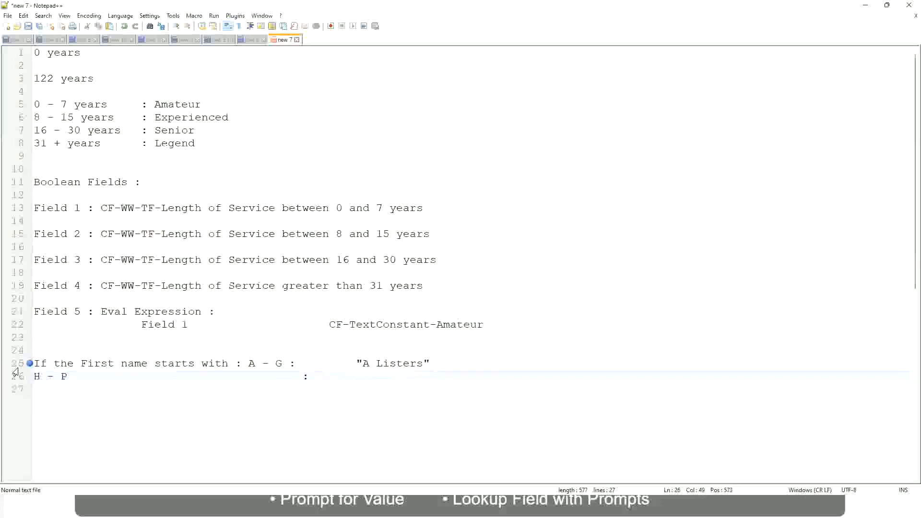
type("\"His Majesty")
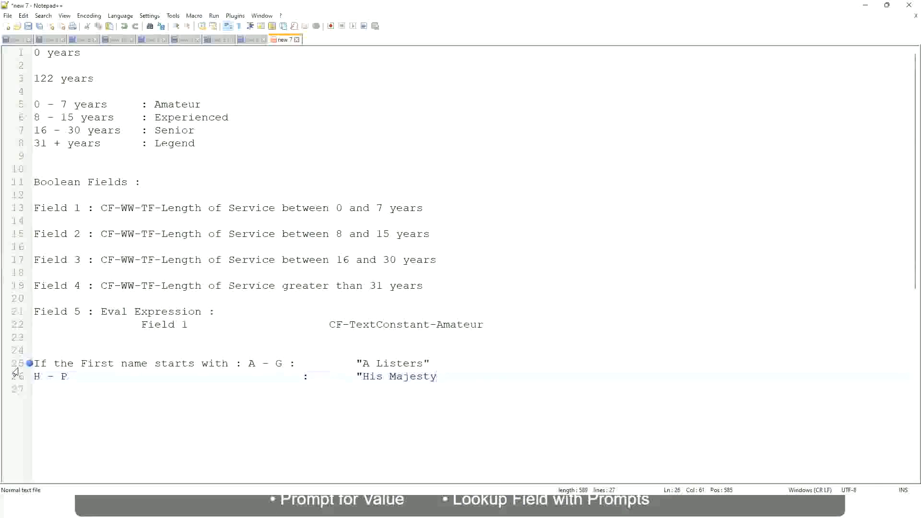
type("\"\"")
key("BackSpace")
Add a third line for the range L - Z with the result "Lords", aligned with the lines above.
key("Return")
type("L")
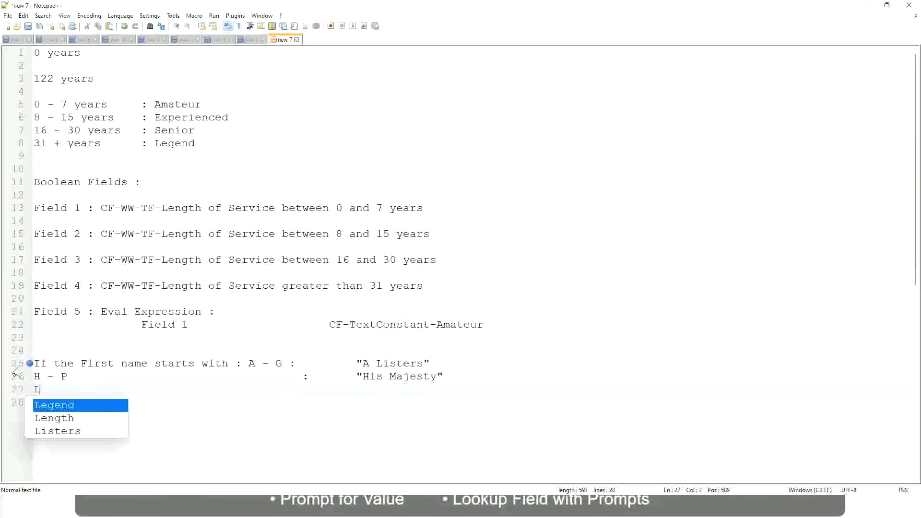
type(" - Z")
key("Tab")
key("Tab")
key("Tab")
key("Tab")
key("Tab")
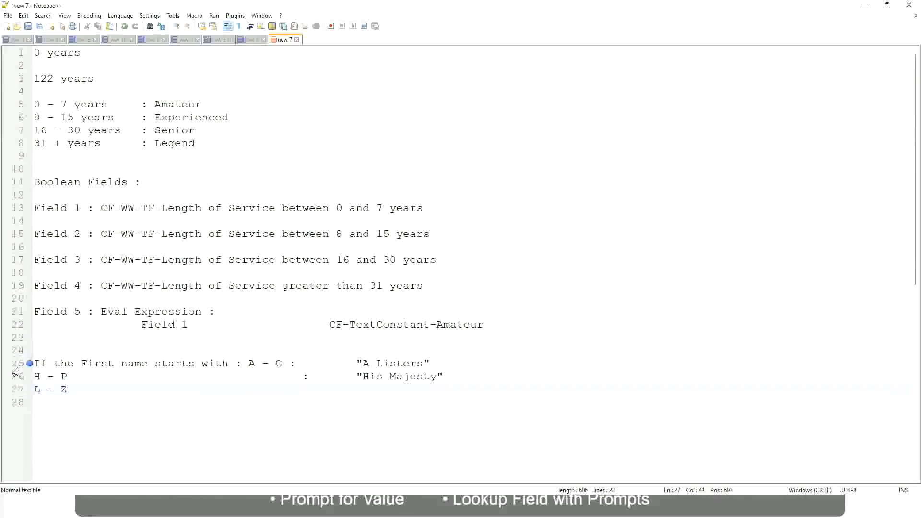
type(":       \"Lords")
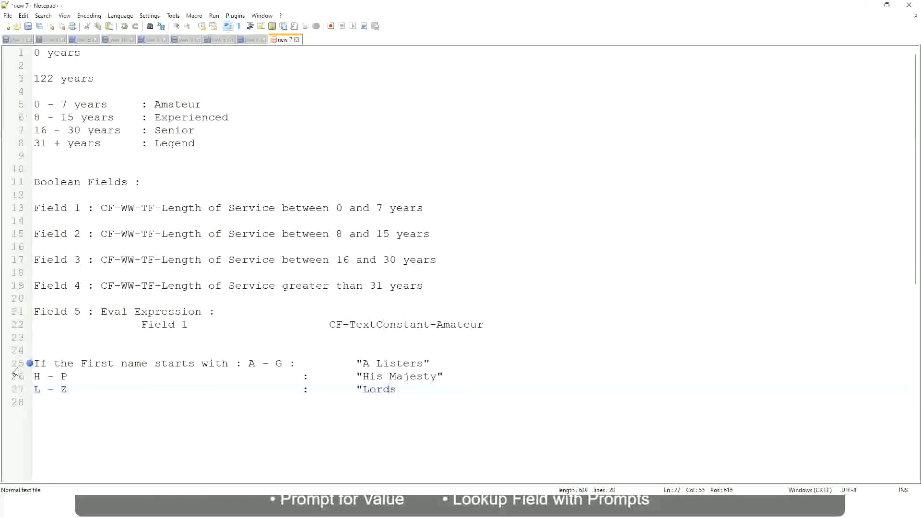
type("\"")
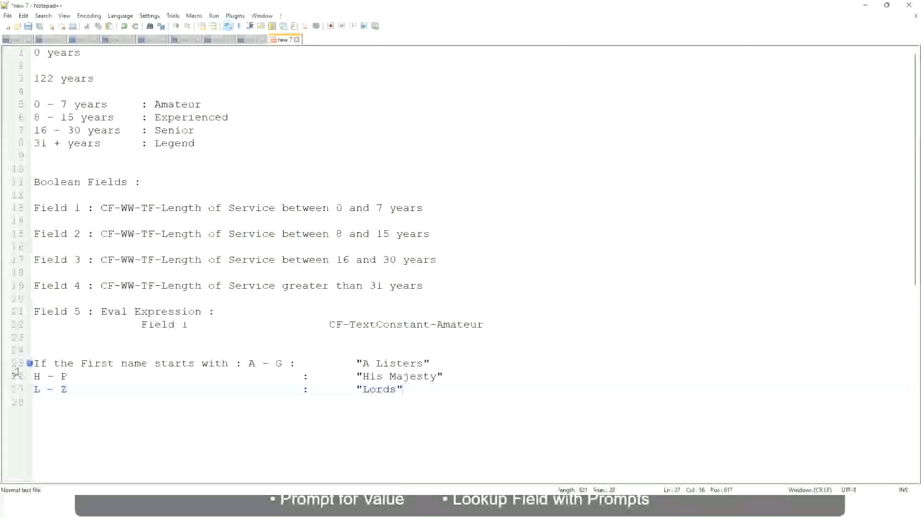
left_click(412, 390)
left_click_drag(400, 390, 442, 363)
left_click(380, 363)
left_click(416, 378)
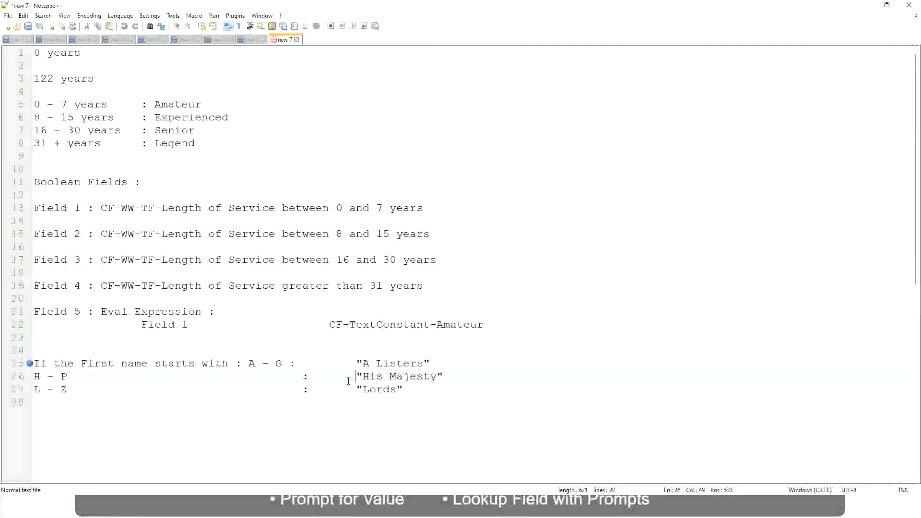
Replace the three first-name rule lines with a single line starting with "If".
left_click_drag(410, 390, 30, 363)
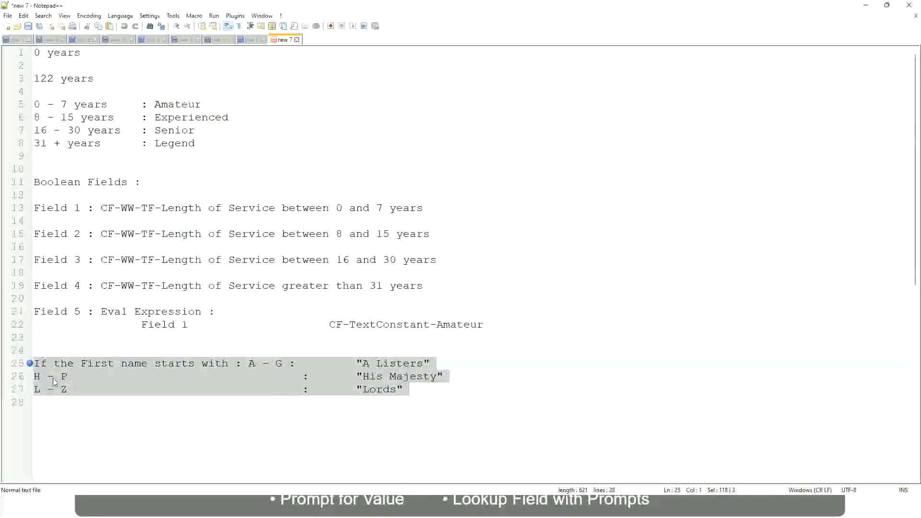
type("If ")
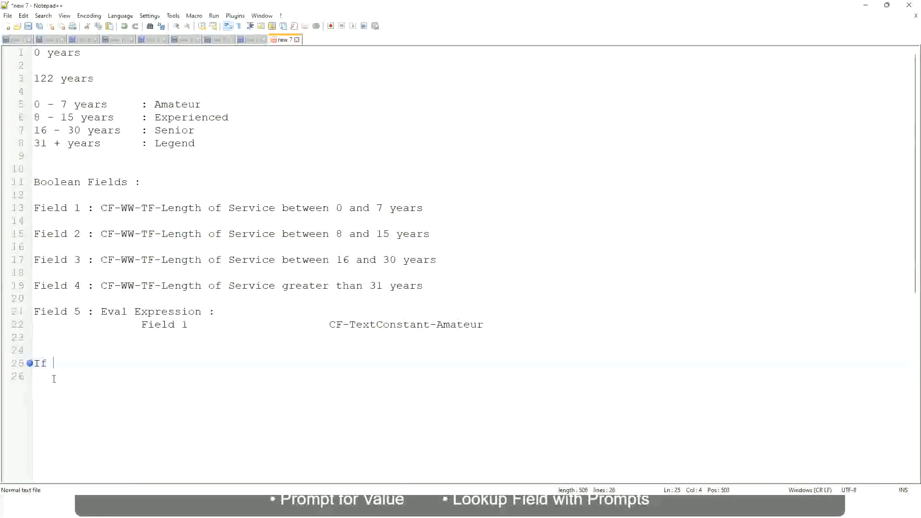
type("Prior E")
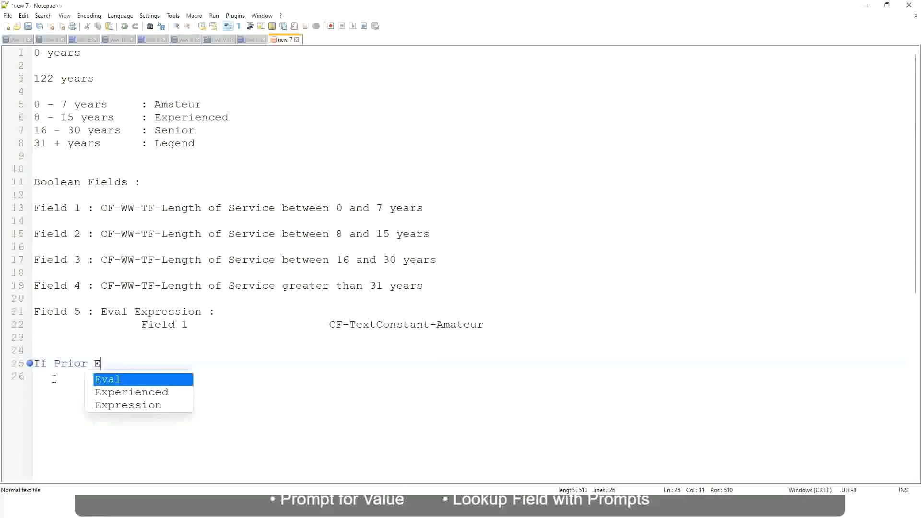
type("xperience")
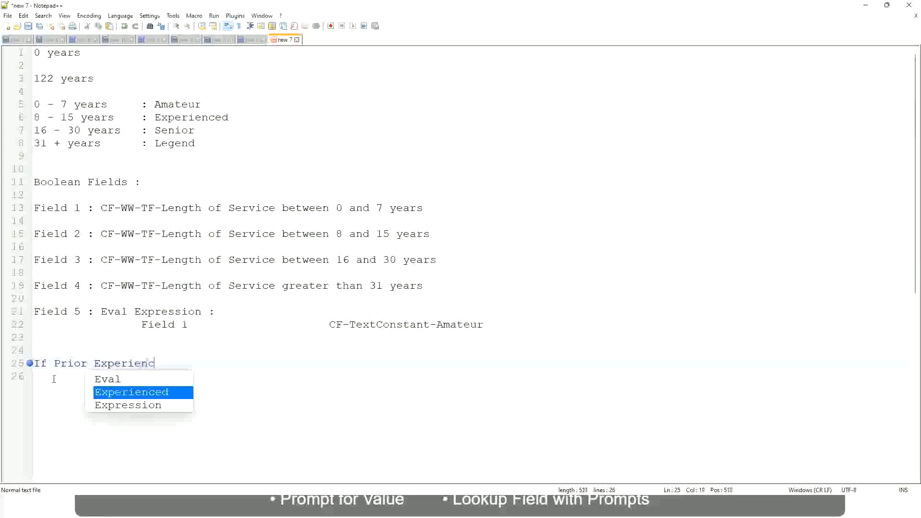
key("BackSpace")
key("BackSpace")
key("BackSpace")
key("BackSpace")
key("BackSpace")
key("BackSpace")
key("BackSpace")
key("BackSpace")
key("BackSpace")
key("BackSpace")
key("BackSpace")
key("BackSpace")
key("BackSpace")
key("BackSpace")
key("BackSpace")
key("BackSpace")
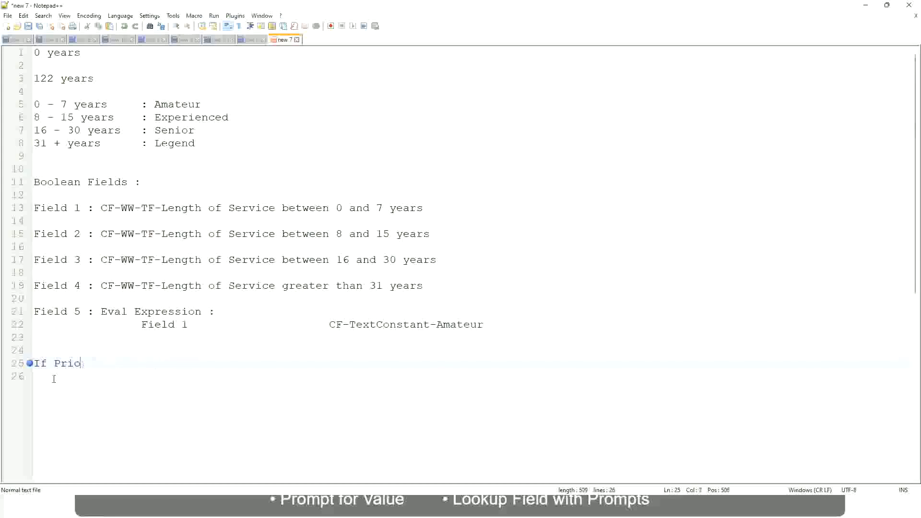
type("Job Profile is ")
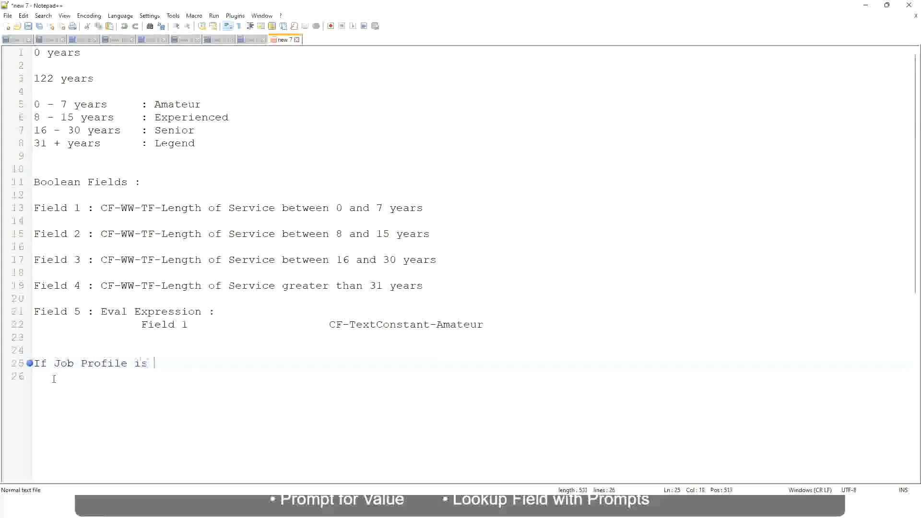
type(": Manager")
key("BackSpace")
key("BackSpace")
key("BackSpace")
key("BackSpace")
key("BackSpace")
key("BackSpace")
key("BackSpace")
key("BackSpace")
key("BackSpace")
key("BackSpace")
key("BackSpace")
key("BackSpace")
key("BackSpace")
key("BackSpace")
key("BackSpace")
key("BackSpace")
key("BackSpace")
key("BackSpace")
key("BackSpace")
key("BackSpace")
Complete the rule as "If Management Level is Manager or Above" with the spaced-out result "Proposed Allowance Plan : Car Allowance".
type("Manage")
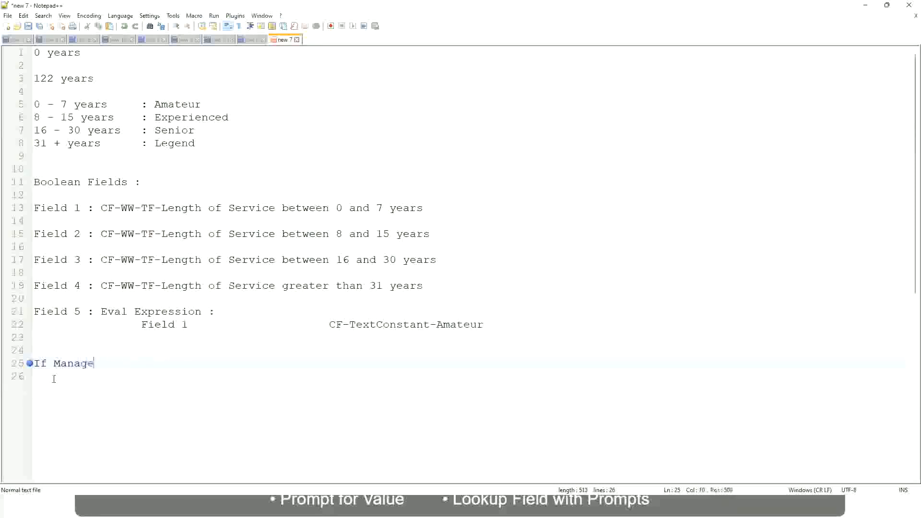
type("ment Level ")
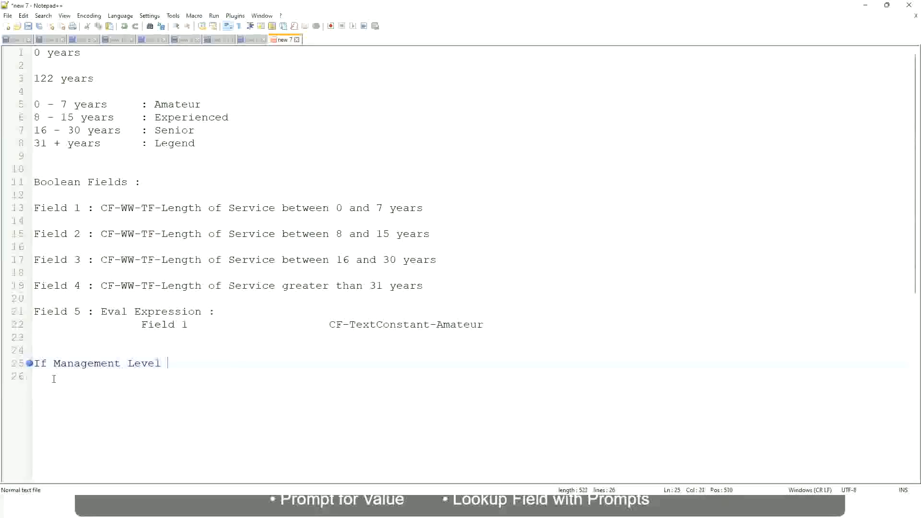
type("is Manager or Above")
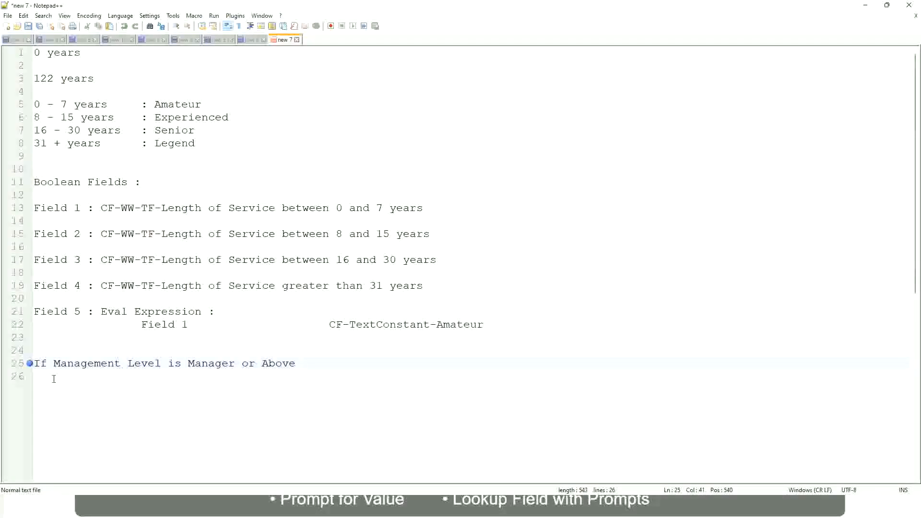
key("Tab")
key("Tab")
key("Tab")
key("Tab")
type("Proposed")
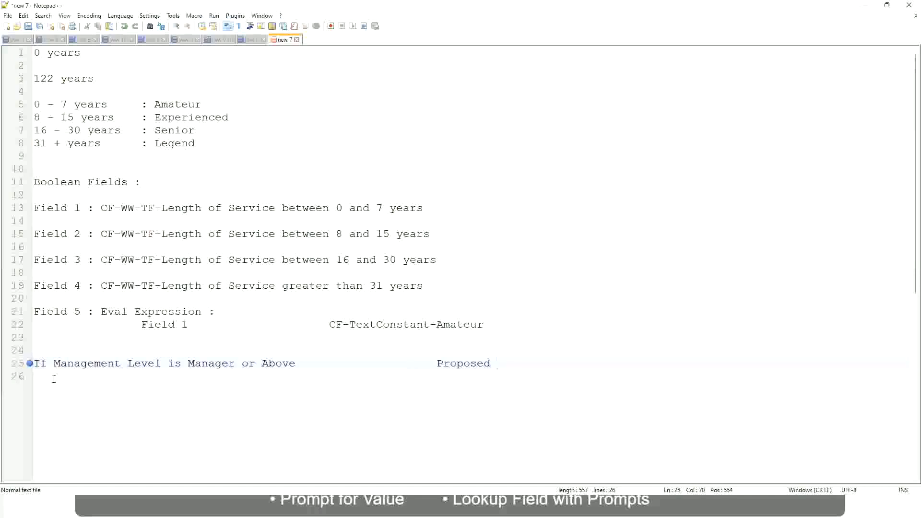
type("Allowance Plan")
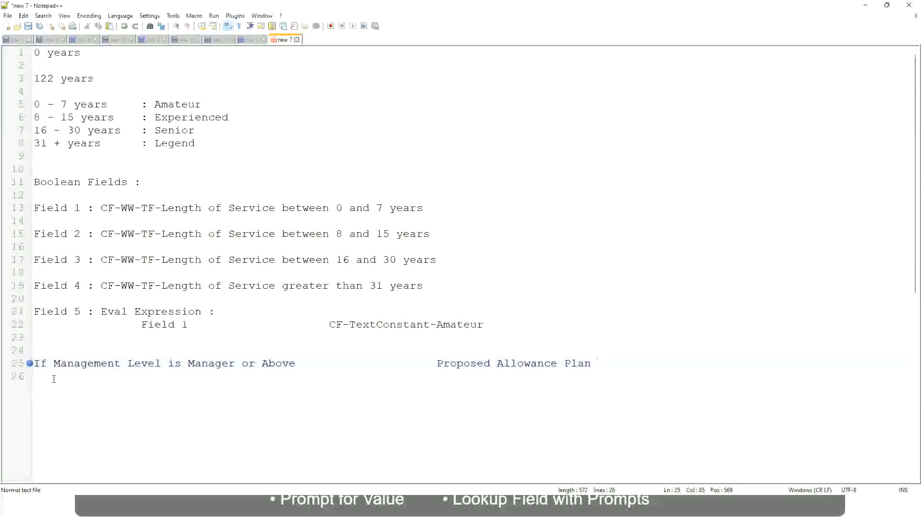
type(": Car Allowance")
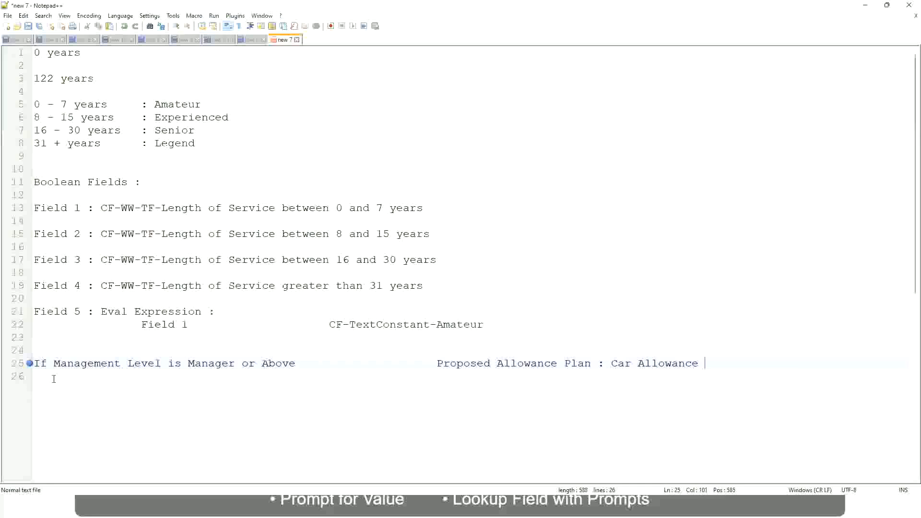
Start a second rule line with "If Management Level is" and remove "or Above" from the Manager line.
key("Return")
type("If Management Level is")
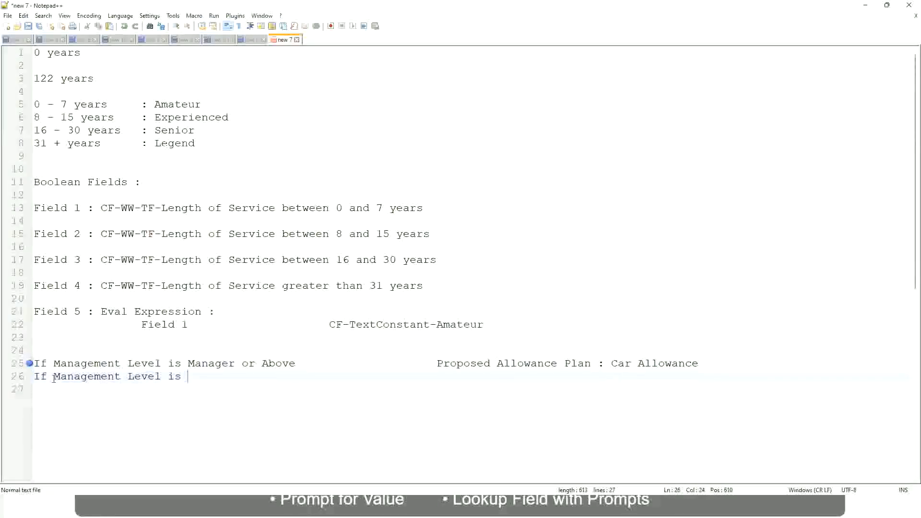
key("Up")
key("Right")
key("Right")
key("Right")
key("Right")
key("Right")
key("Right")
key("Right")
key("shift+Right")
key("shift+Right")
key("shift+Right")
key("shift+Right")
key("shift+Right")
key("shift+Right")
key("shift+Right")
key("shift+Right")
key("shift+Right")
key("Delete")
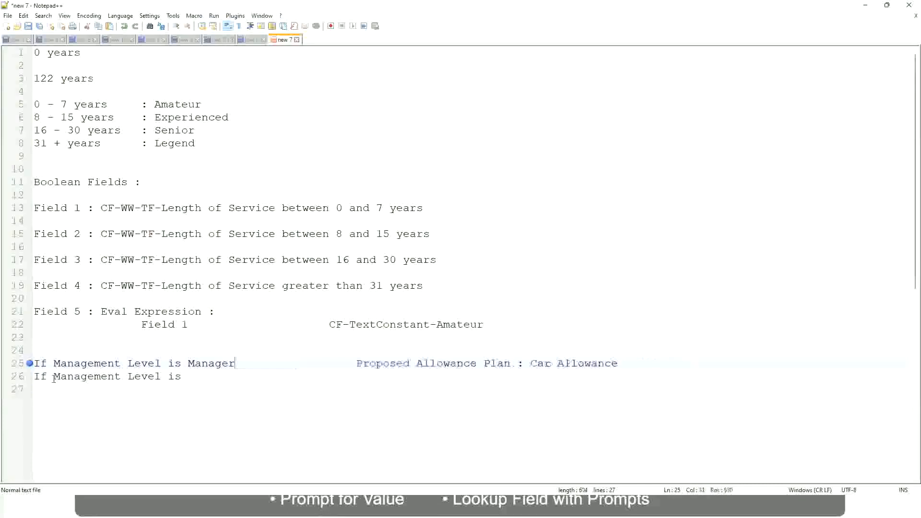
Complete the second rule line with "Director" and the aligned result "Executive Allowance".
key("Down")
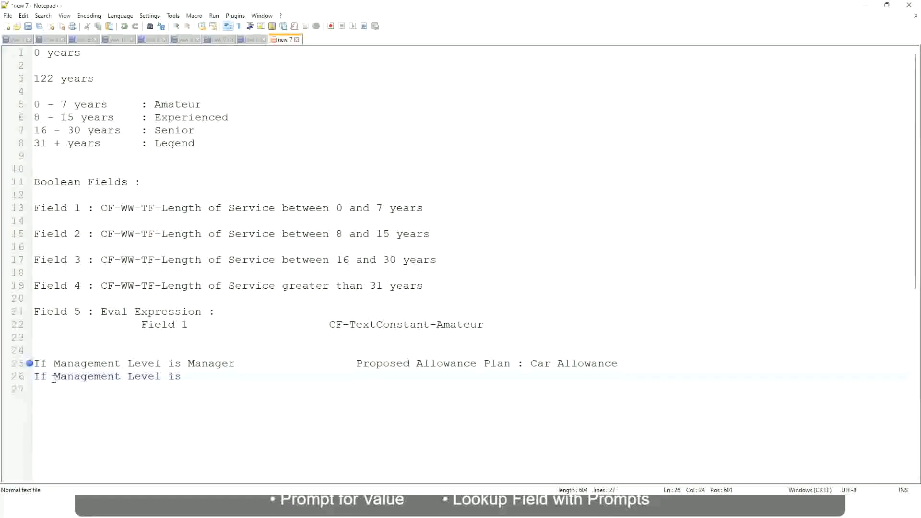
type("Director")
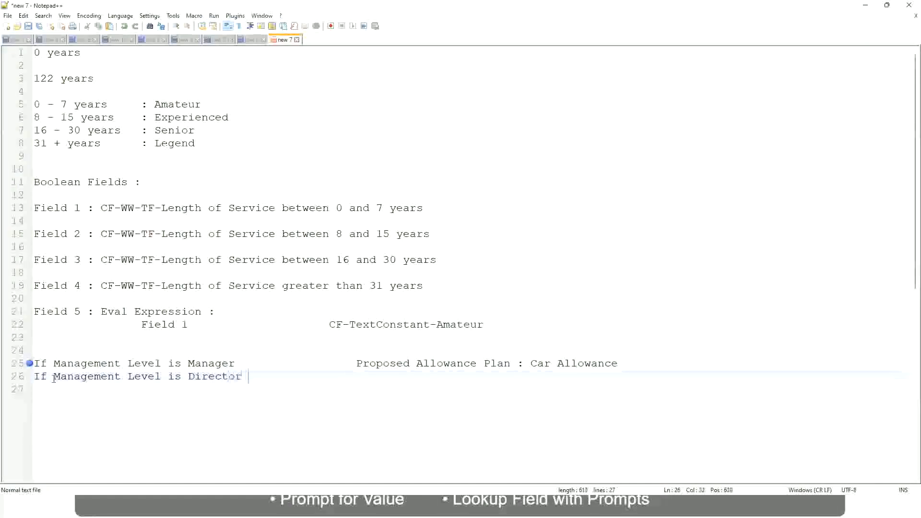
key("Tab")
type("Executive Allo")
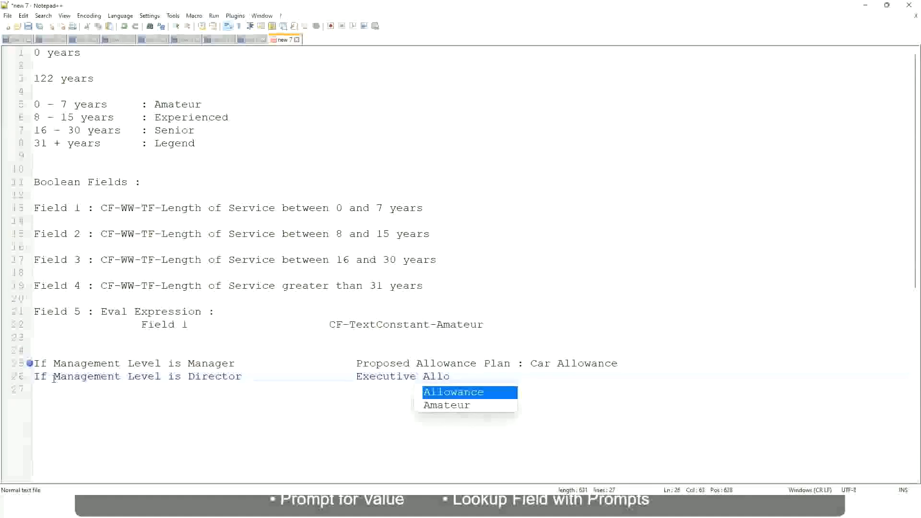
key("Return")
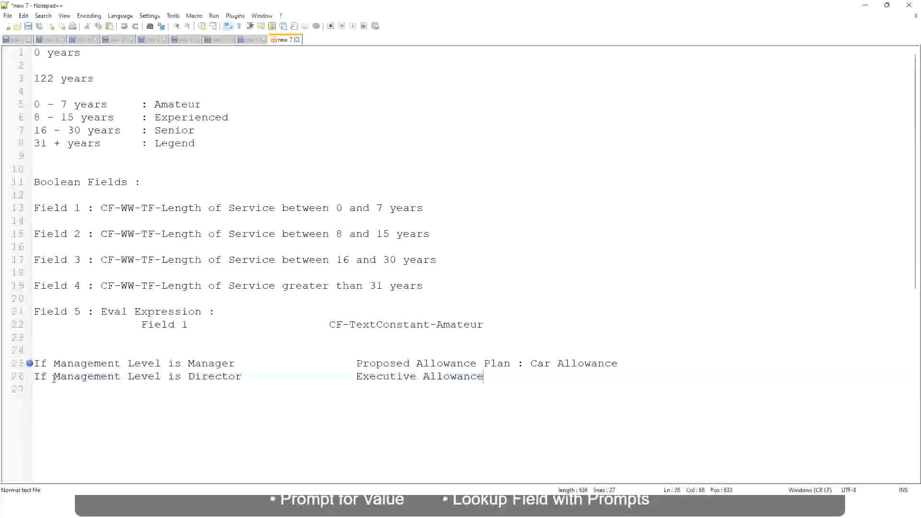
Add a third rule line "If Management Level is CEO" with the aligned result "CEO Allowance".
key("Return")
type("If Management")
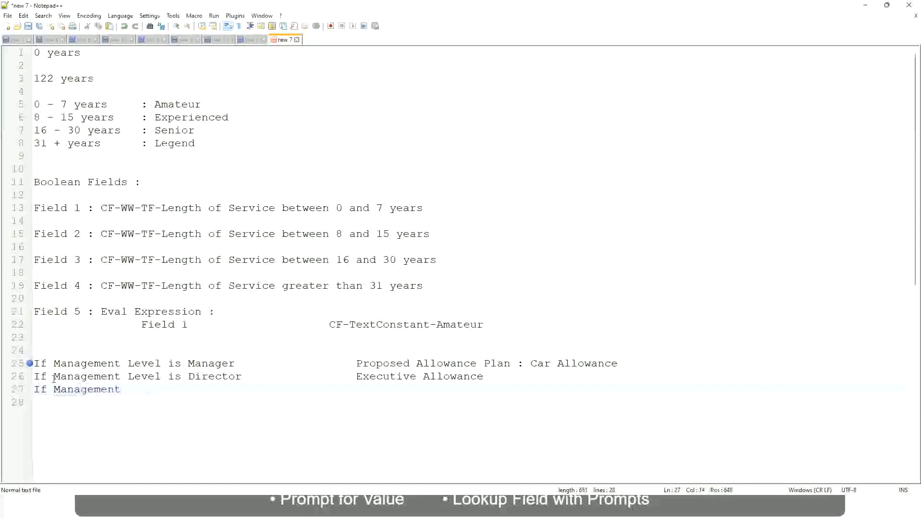
type(" Level is")
key("BackSpace")
key("BackSpace")
key("BackSpace")
type("le")
key("BackSpace")
key("BackSpace")
type("Le")
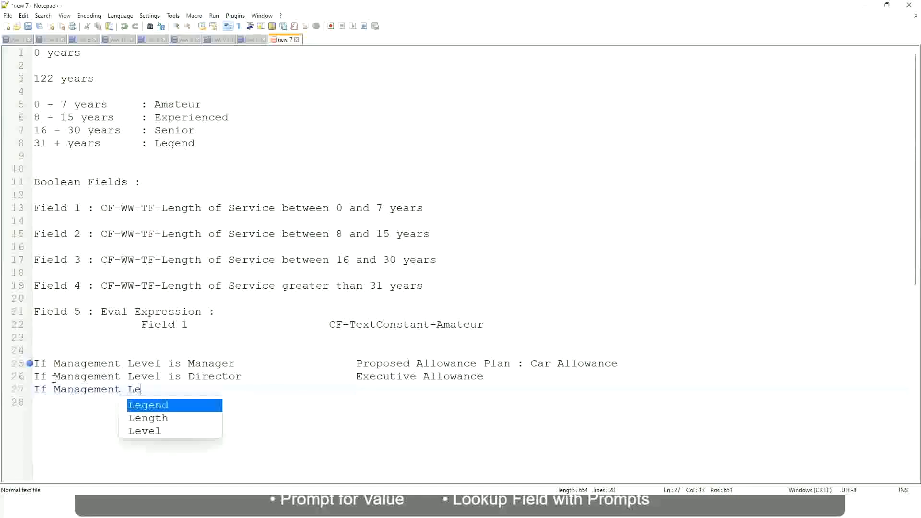
key("Down")
key("Down")
key("Return")
type("is ")
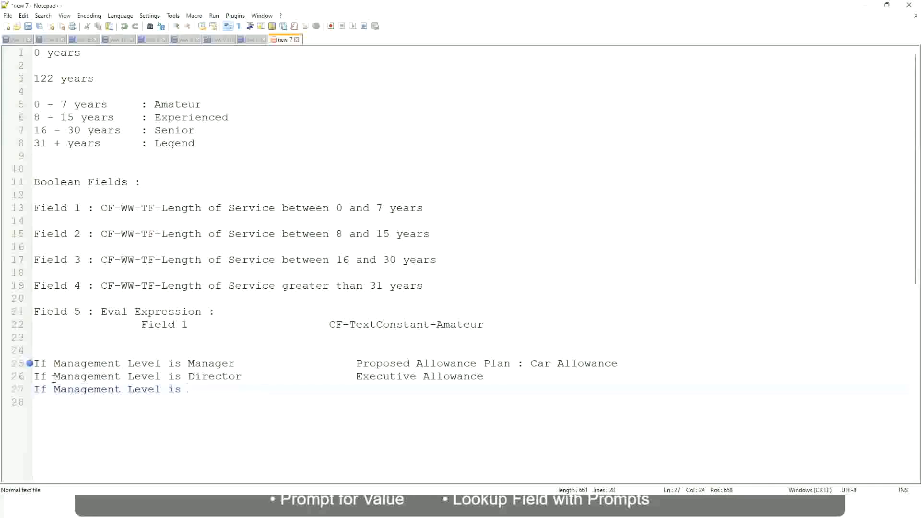
type("CEO")
key("Tab")
key("Tab")
key("Tab")
key("Tab")
type("CEO Allowance")
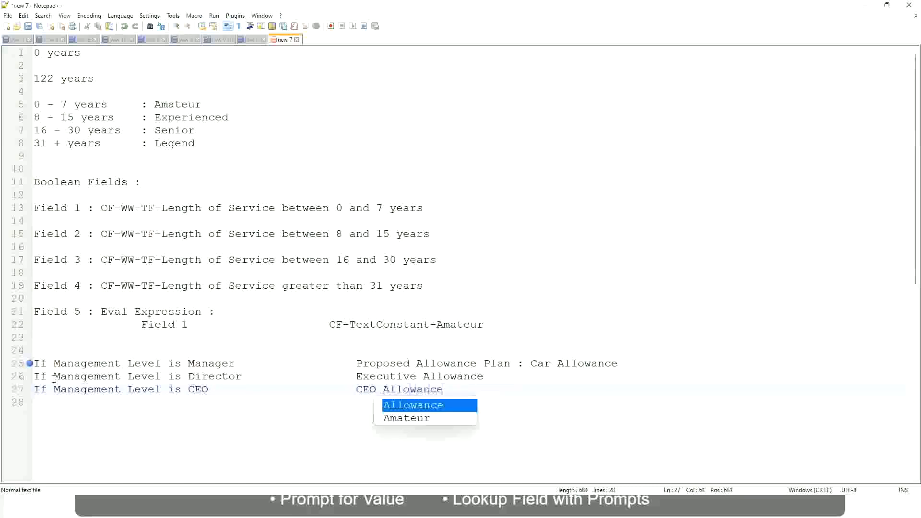
key("Escape")
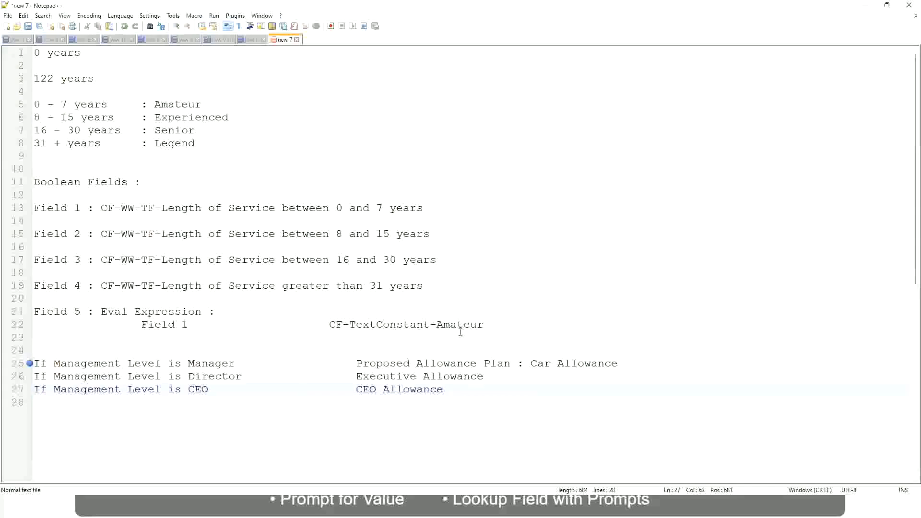
left_click(530, 364)
left_click_drag(531, 364, 620, 361)
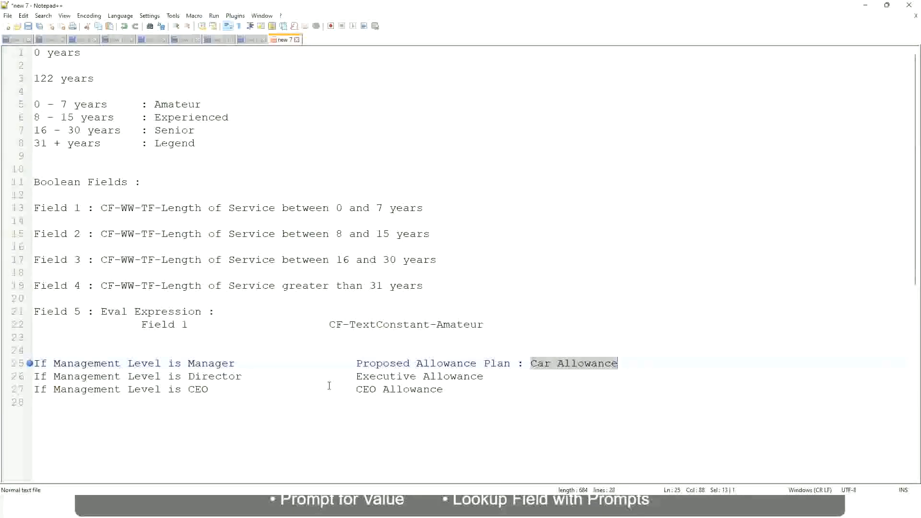
left_click(427, 363)
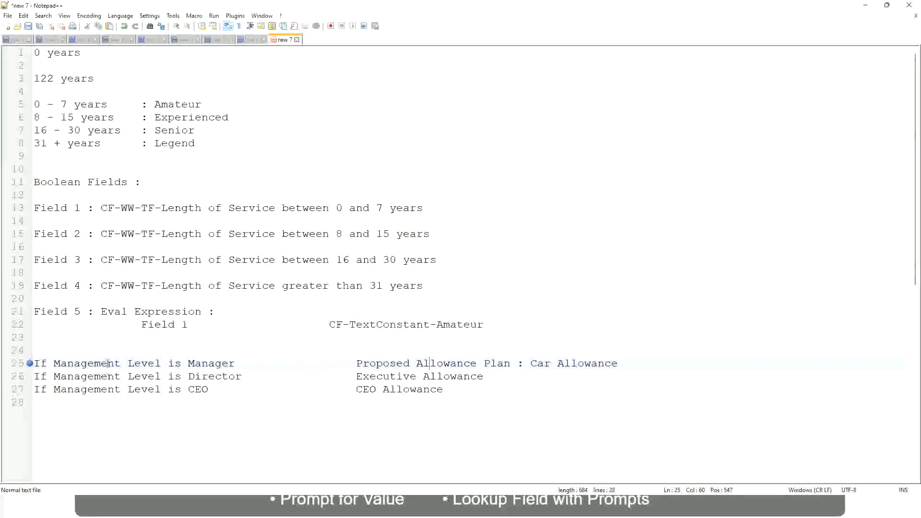
Replace the allowance result in the Manager rule with "First Line Manager".
left_click(187, 364)
left_click_drag(359, 363, 632, 361)
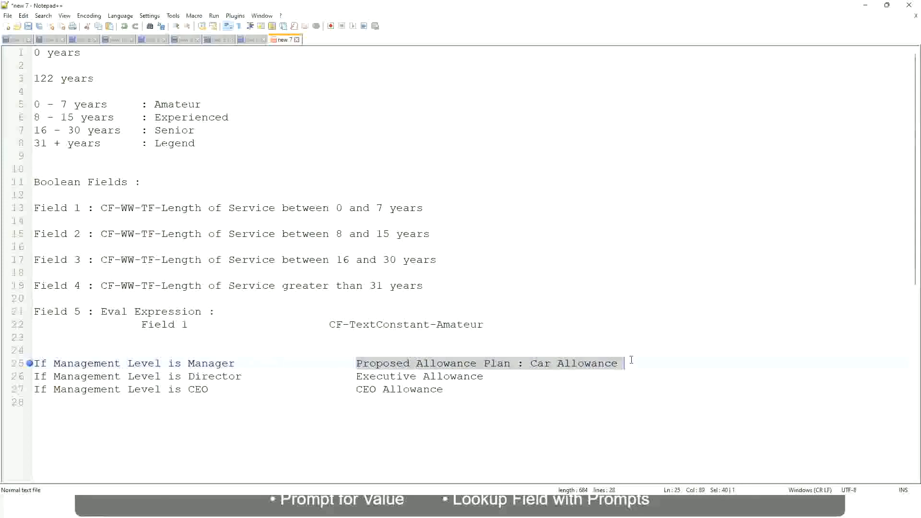
type("Managers")
key("BackSpace")
key("BackSpace")
key("BackSpace")
key("BackSpace")
key("BackSpace")
key("BackSpace")
key("BackSpace")
key("BackSpace")
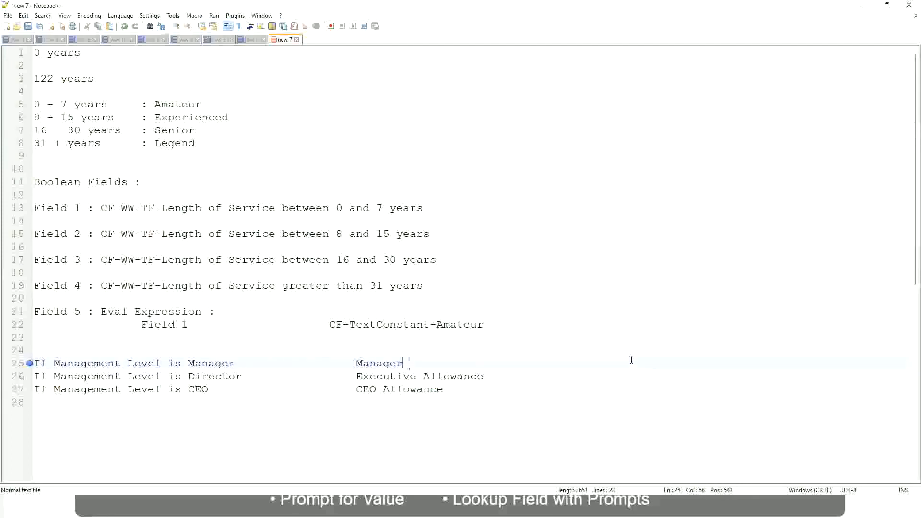
type("First Line Ma")
type("nager")
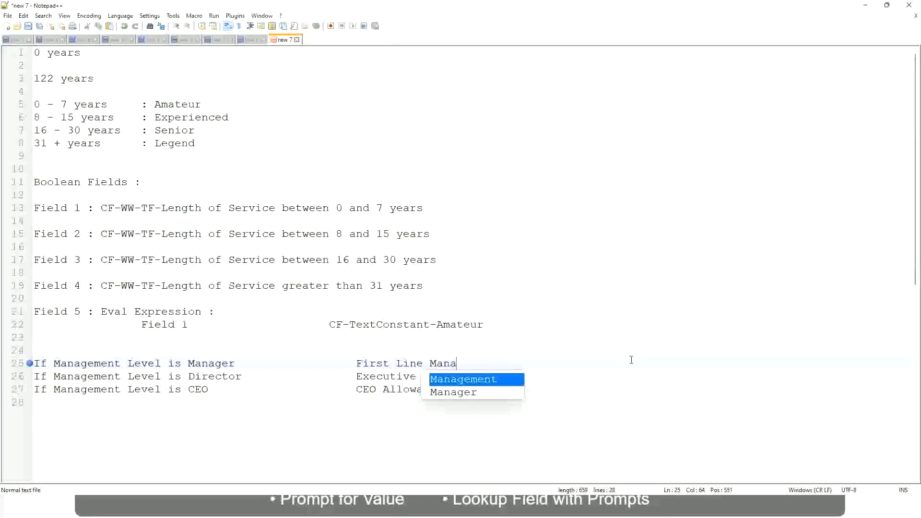
Insert "Name of the" before "First Line Manager" in the Manager rule's result.
key("Left")
key("Left")
key("Left")
key("Left")
key("Left")
key("Left")
key("Left")
key("Left")
key("Left")
key("Left")
key("Left")
key("Left")
key("Left")
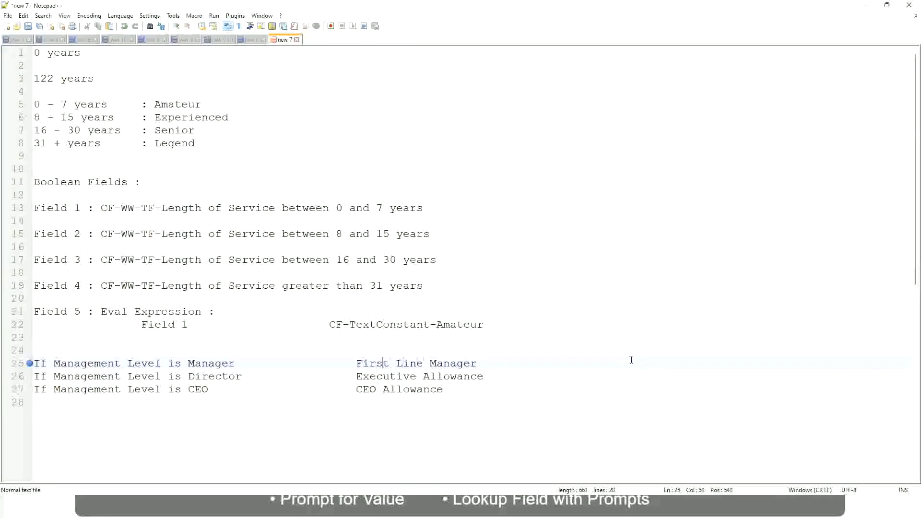
type("Name of the")
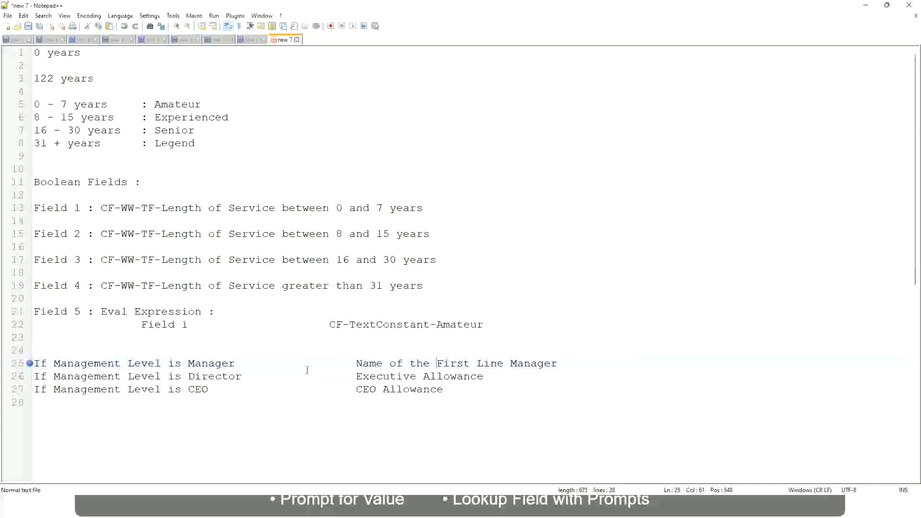
Replace "Executive Allowance" in the Director rule with the beginning of a new result, "Name of".
left_click_drag(358, 374, 484, 376)
type("Name")
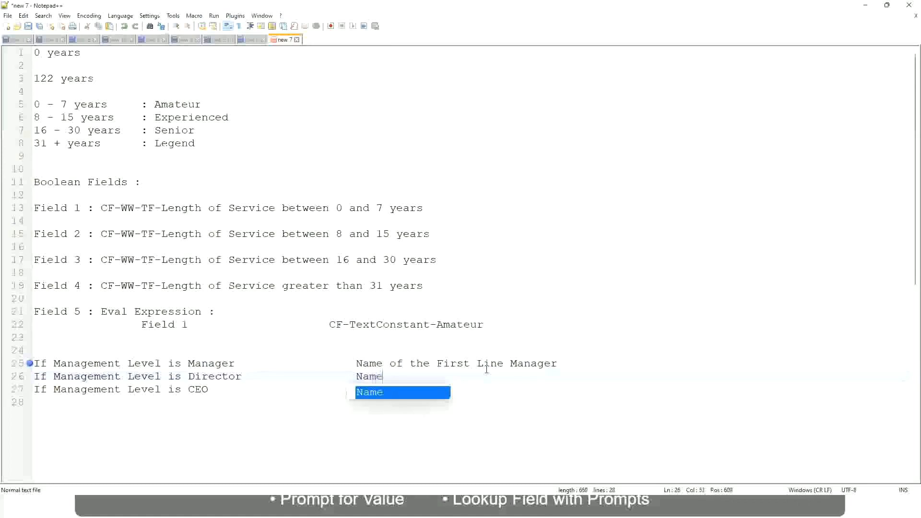
key("Escape")
type("of ")
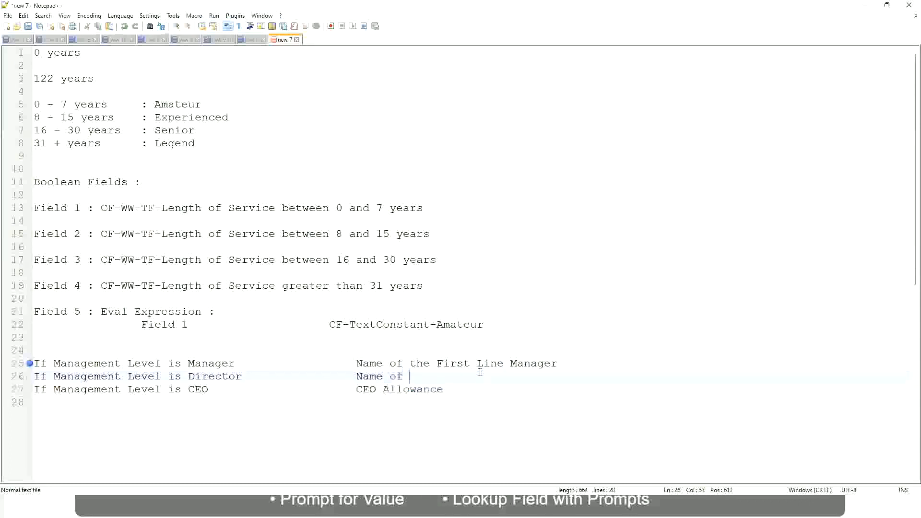
type("First")
key("BackSpace")
key("BackSpace")
key("BackSpace")
key("BackSpace")
key("BackSpace")
key("BackSpace")
Change "First" to "Second" in the Manager rule's result and complete the Director rule's result as "Name of Manager".
double_click(452, 365)
type("Second")
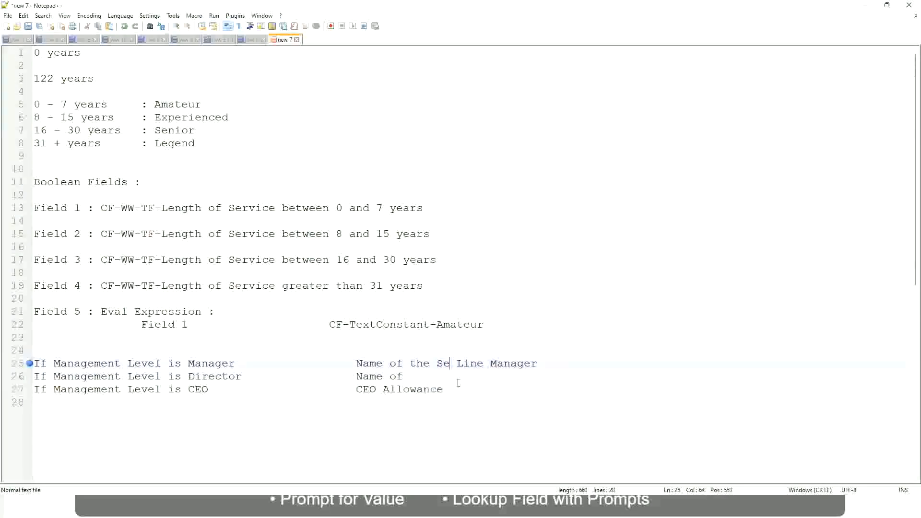
key("BackSpace")
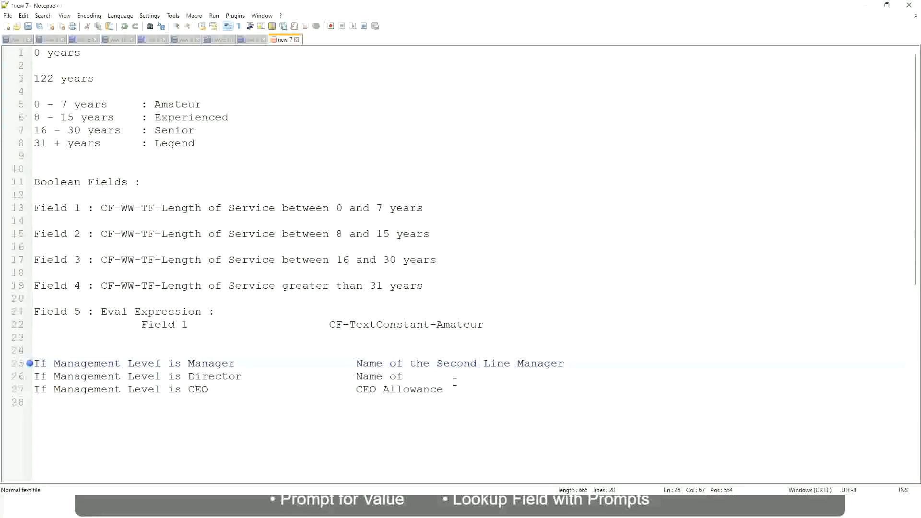
left_click(417, 377)
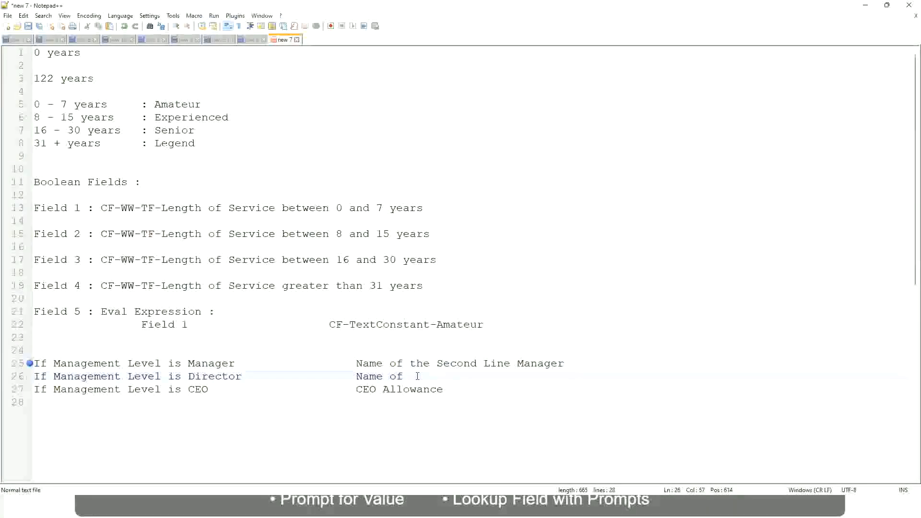
type("Manager")
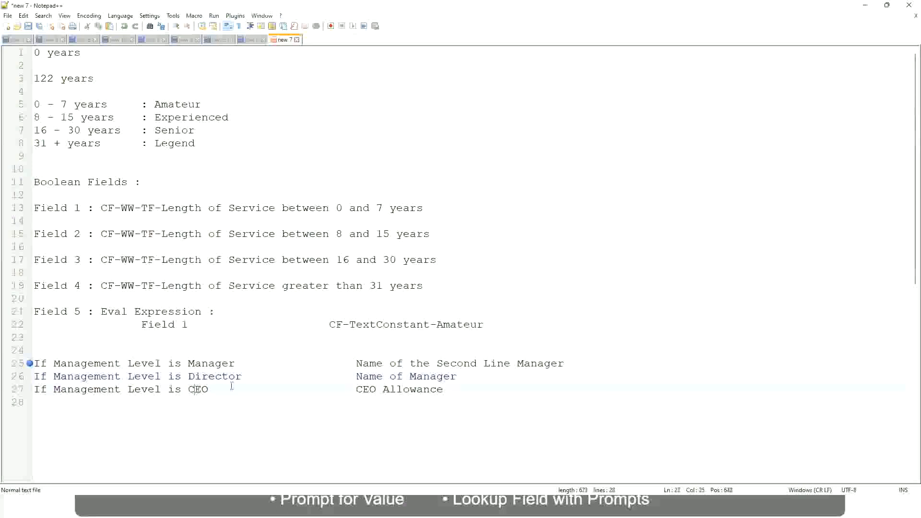
Replace the result in the CEO rule with "name of CEO/Himself/Herself".
left_click_drag(356, 389, 456, 389)
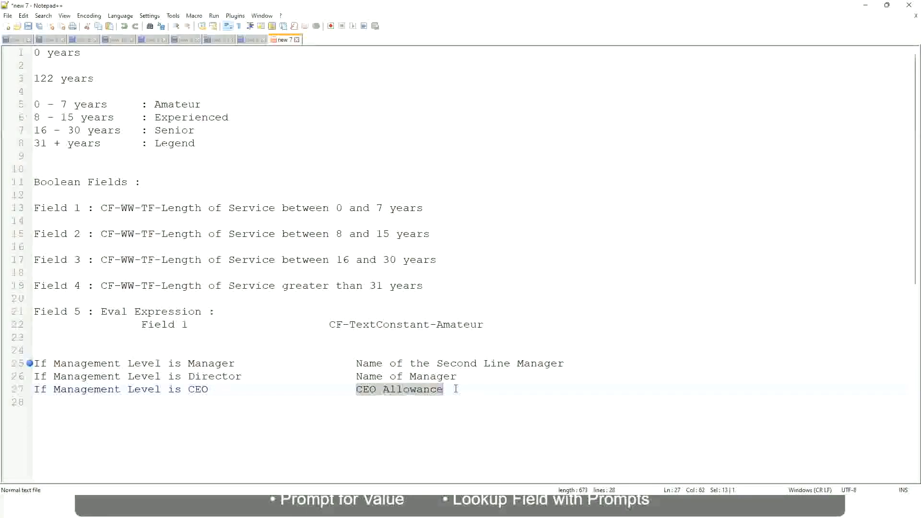
type("name of CEO ")
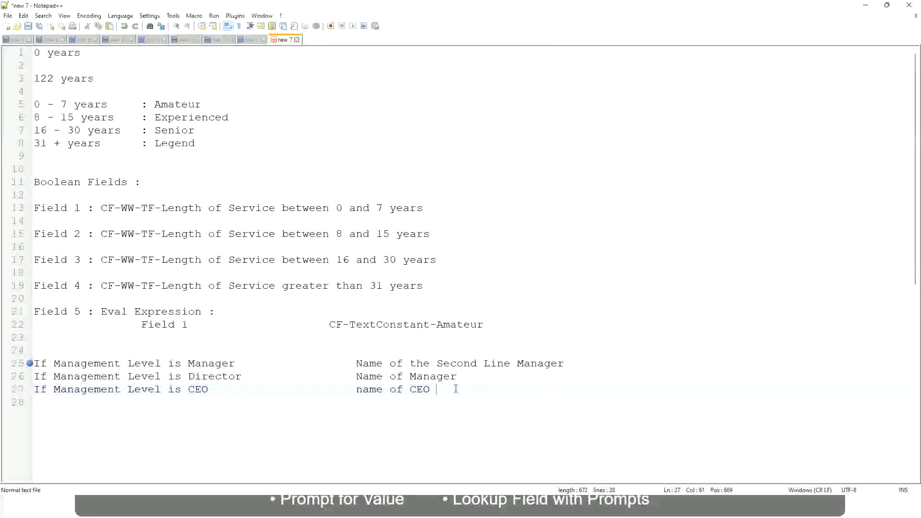
type("/Himself/Herself")
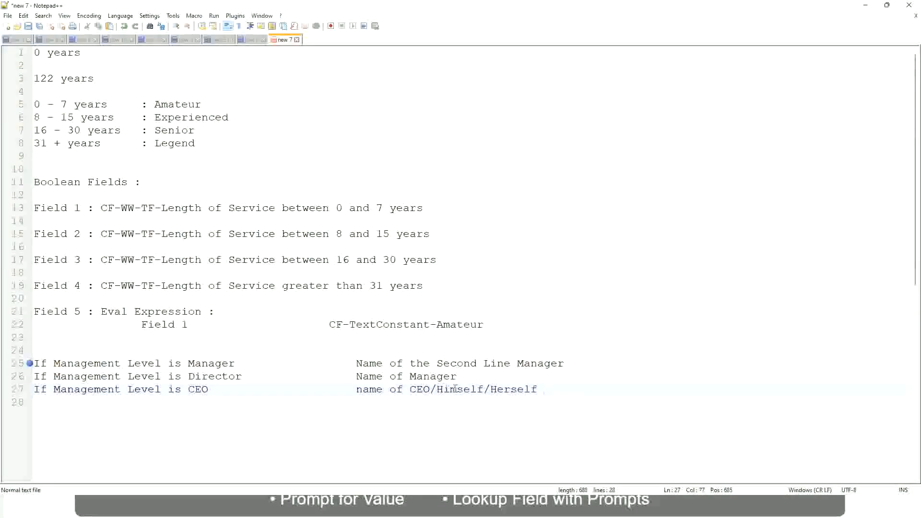
Review which result each of the Manager, Director and CEO rules returns.
left_click(332, 391)
left_click(140, 364)
left_click(213, 364)
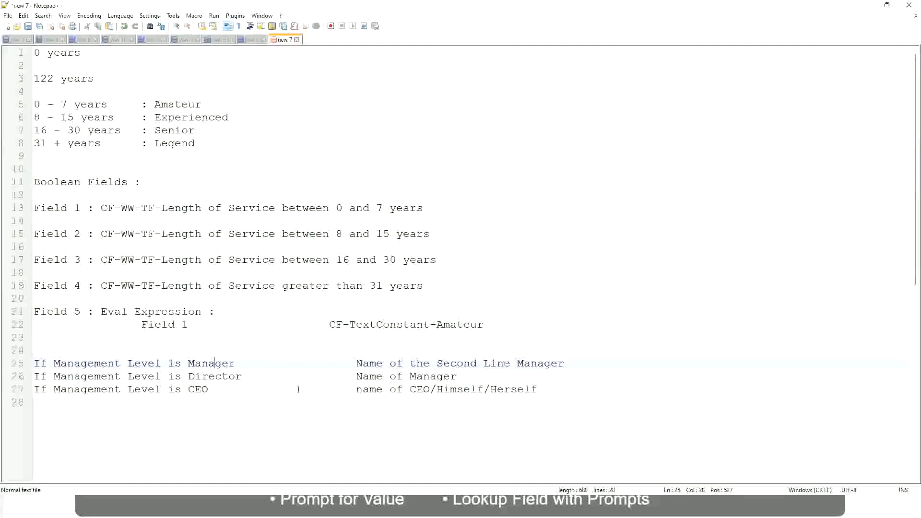
left_click(189, 377)
left_click(227, 377)
left_click(458, 377)
left_click(207, 378)
left_click(199, 390)
left_click(431, 391)
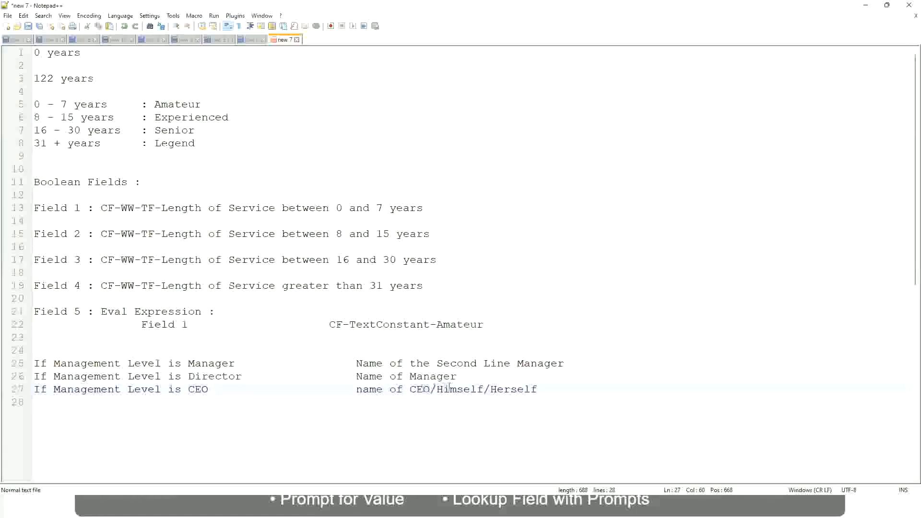
left_click(542, 390)
left_click_drag(547, 389, 29, 365)
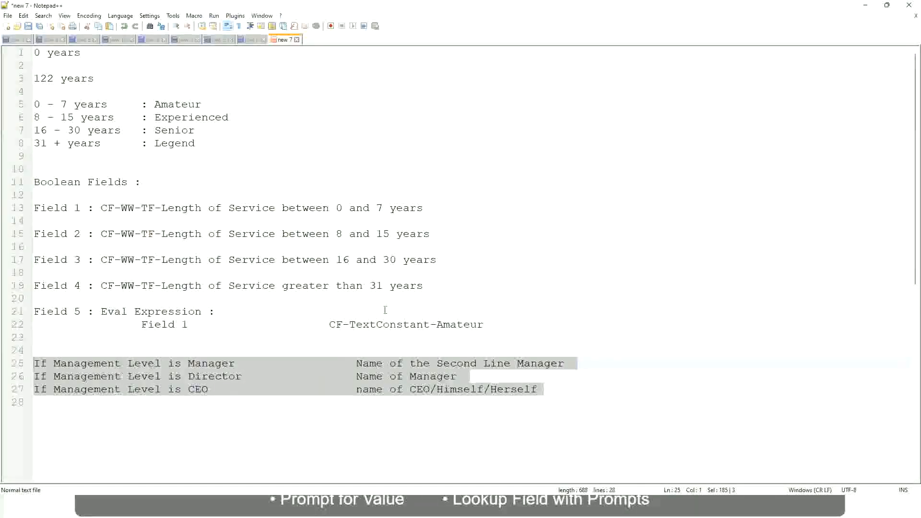
Examine the Manager rule's second line manager result and compare it with the fixed experience band names listed above.
left_click(389, 363)
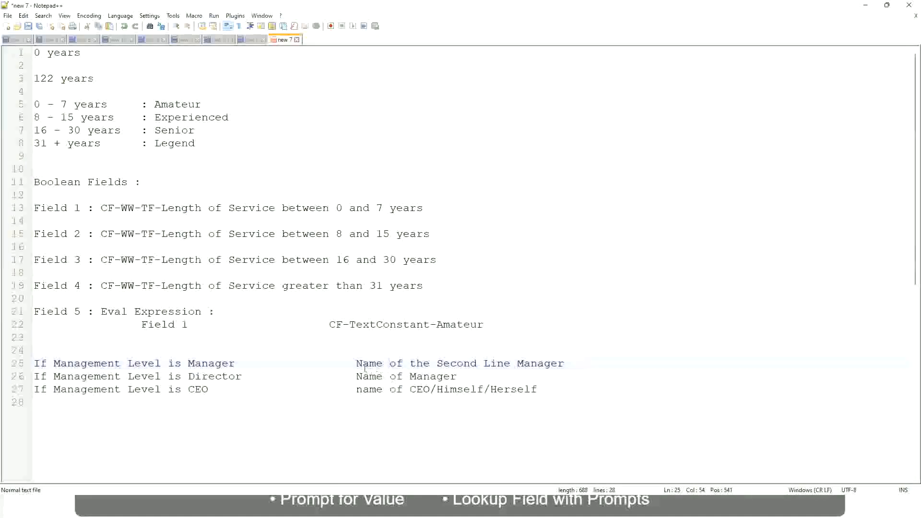
left_click_drag(356, 364, 566, 364)
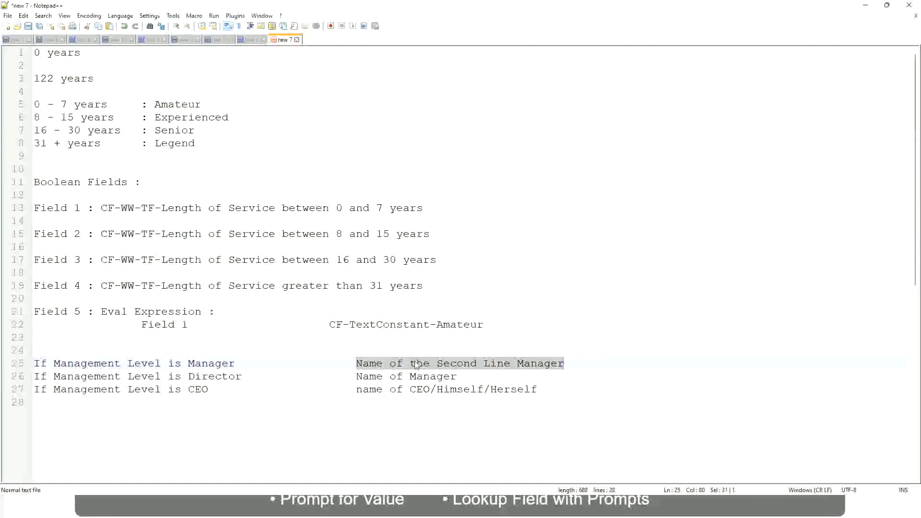
left_click(430, 364)
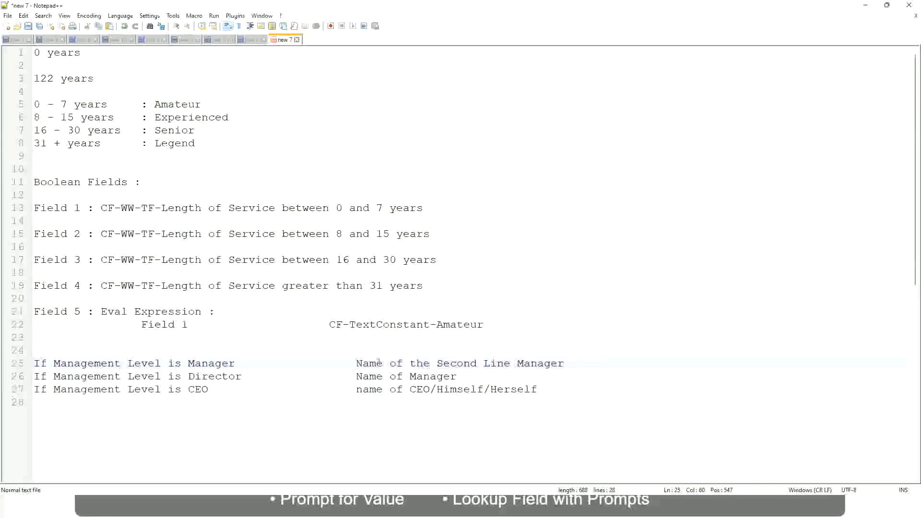
left_click_drag(356, 363, 565, 363)
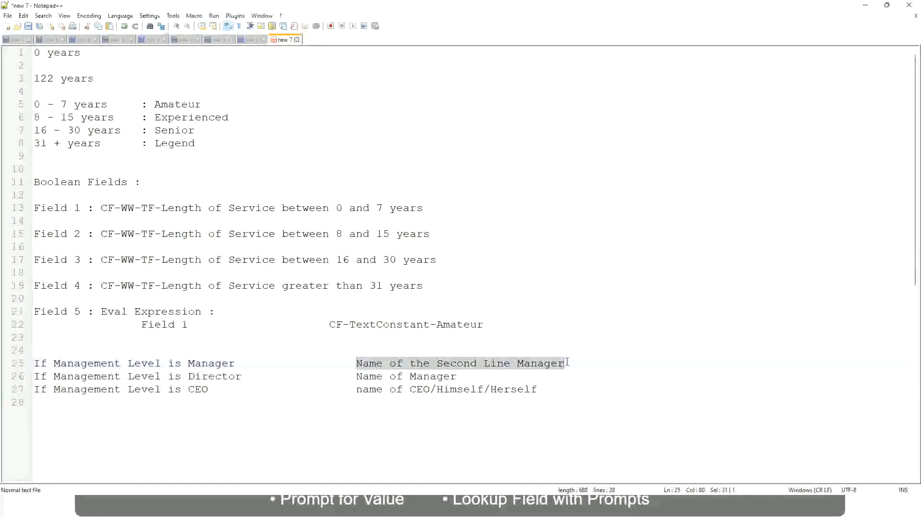
left_click(472, 365)
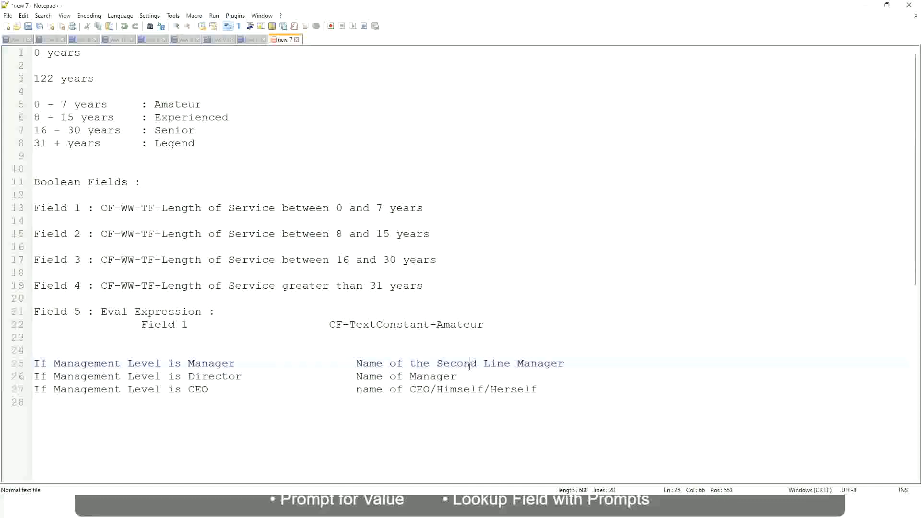
left_click(240, 363)
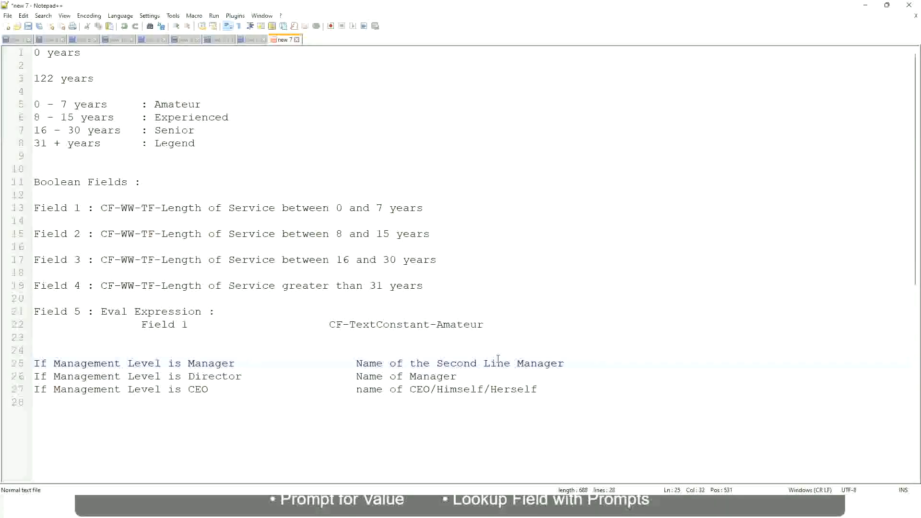
left_click(472, 361)
left_click_drag(504, 364, 511, 364)
left_click(578, 361)
left_click(543, 357)
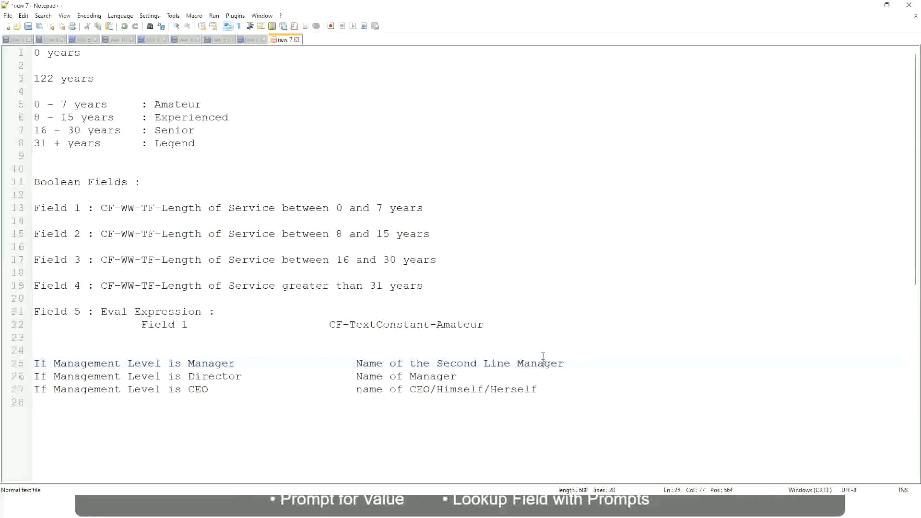
double_click(176, 104)
double_click(177, 118)
double_click(176, 132)
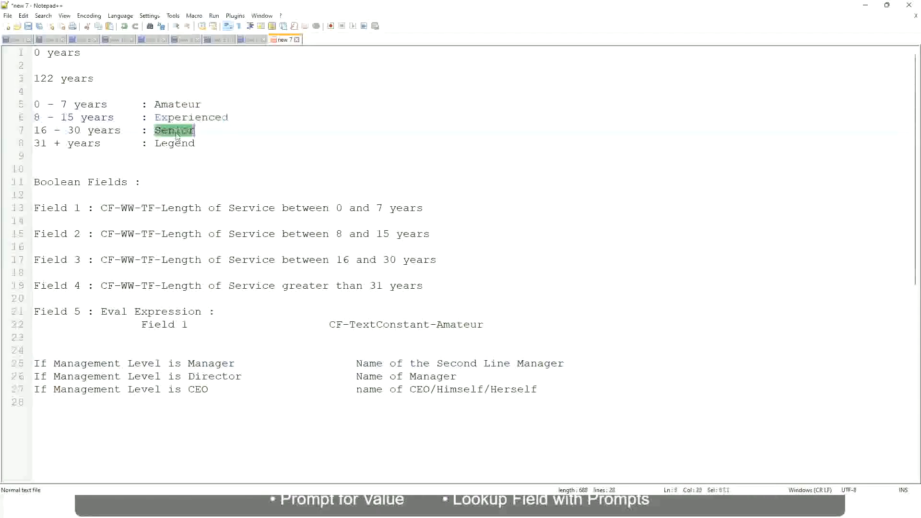
left_click(174, 143)
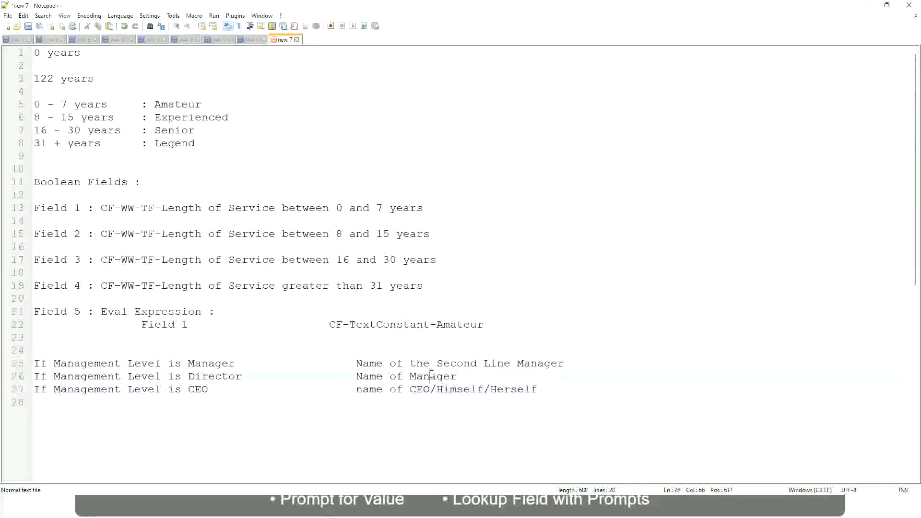
left_click(442, 364)
left_click(250, 380)
Switch to Workday and close the save confirmation of the calculated field CF-WW-LRB-Identify Experience Bands from years of Service.
key("alt+Tab")
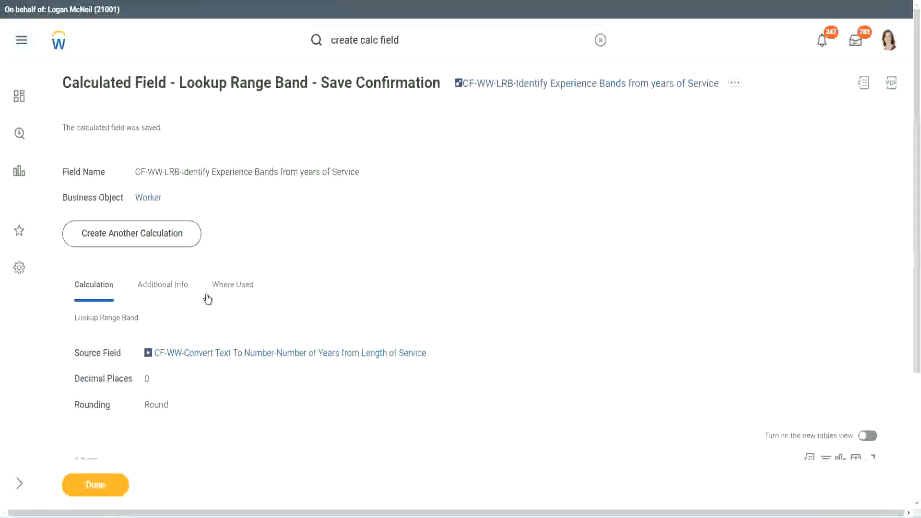
scroll(342, 163, "down", 4)
scroll(363, 188, "up", 4)
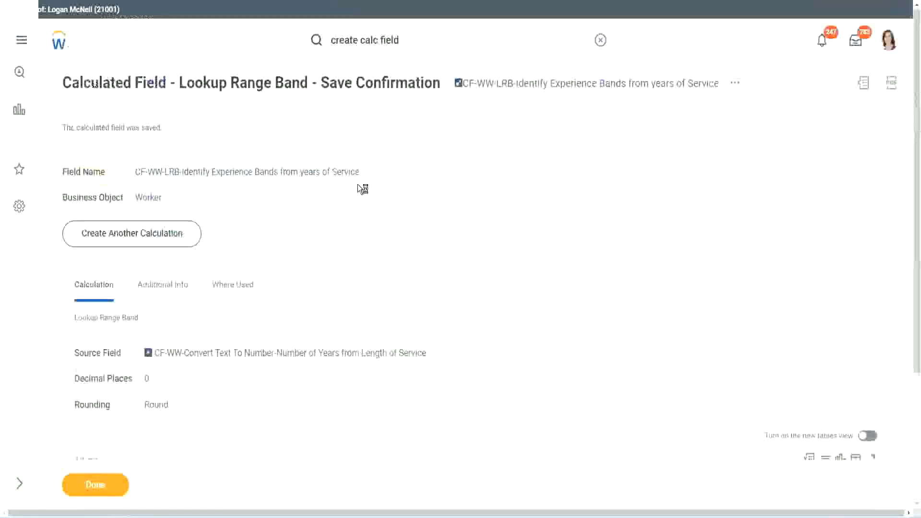
right_click(540, 90)
left_click(571, 144)
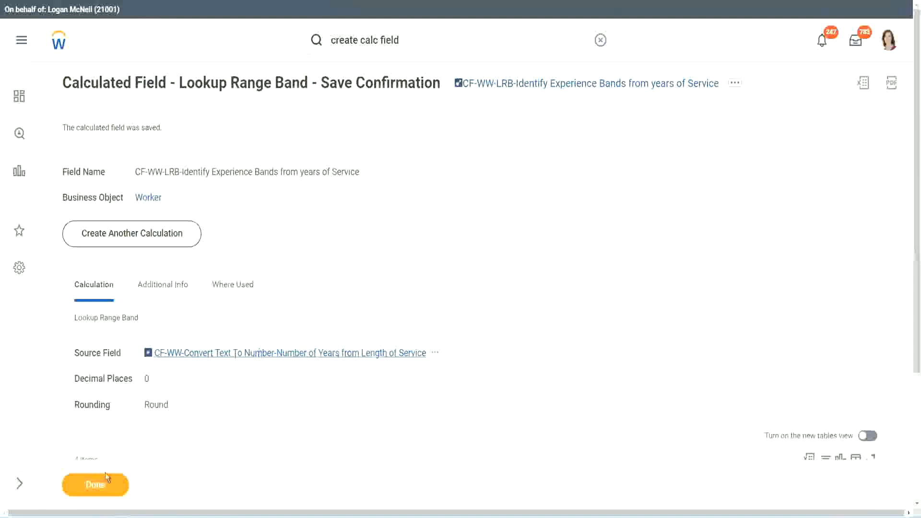
left_click(89, 489)
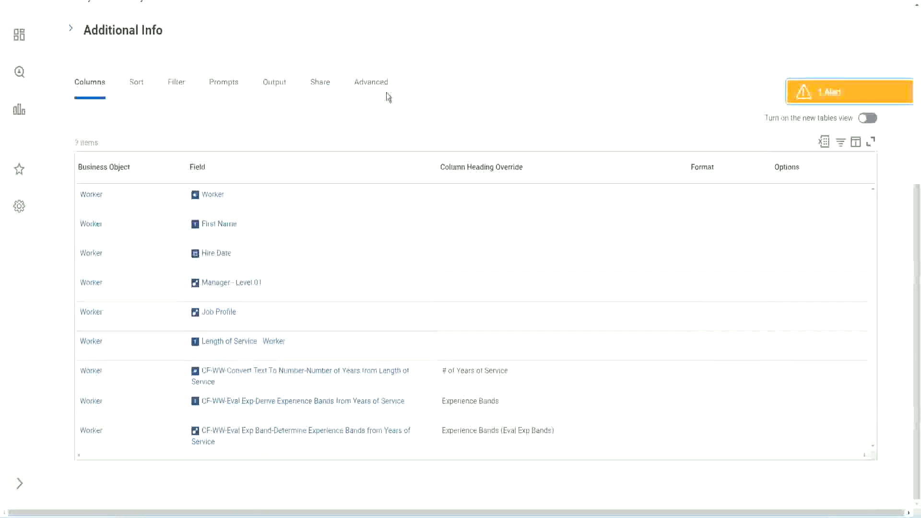
Open the custom report WW Employee Details for editing and go to its column list.
scroll(399, 124, "up", 4)
scroll(399, 109, "up", 2)
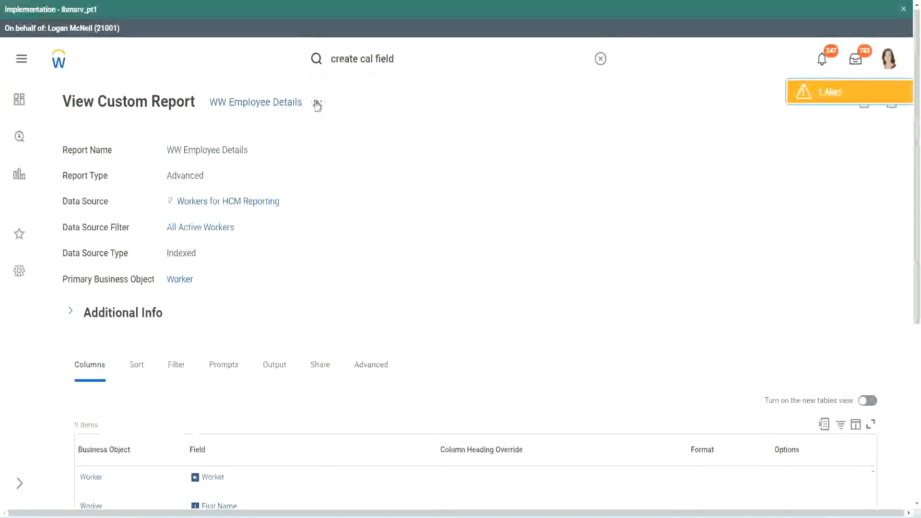
left_click(318, 102)
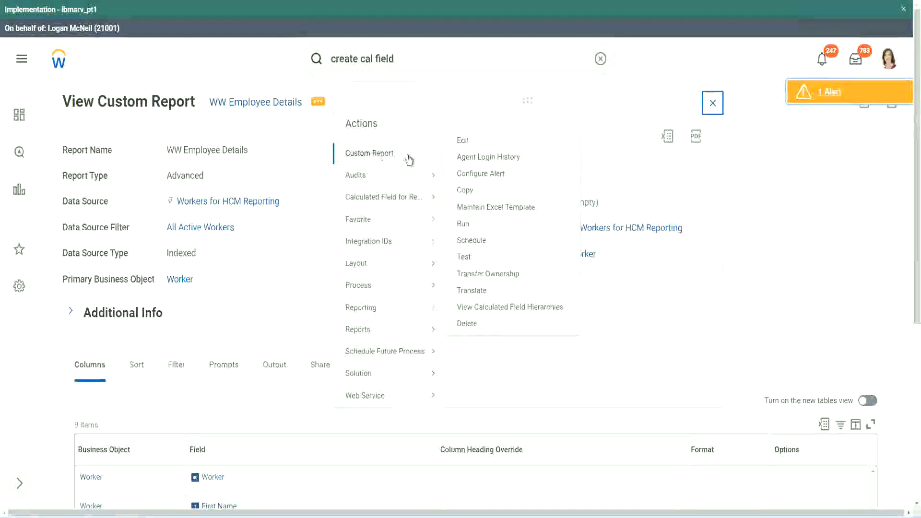
left_click(468, 142)
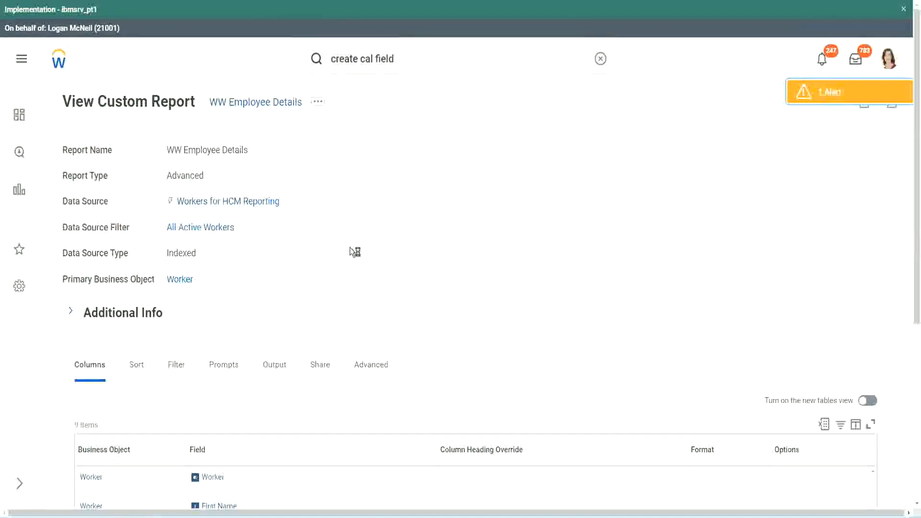
scroll(350, 248, "down", 5)
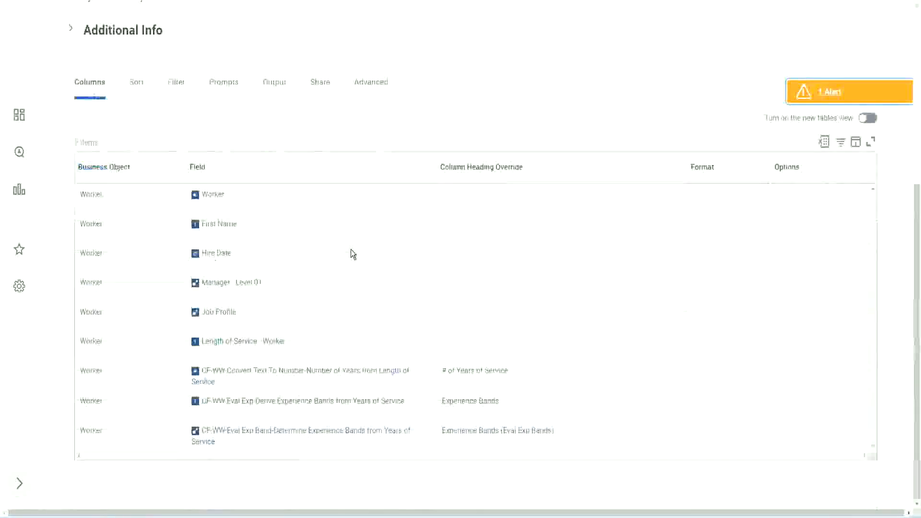
scroll(346, 267, "down", 8)
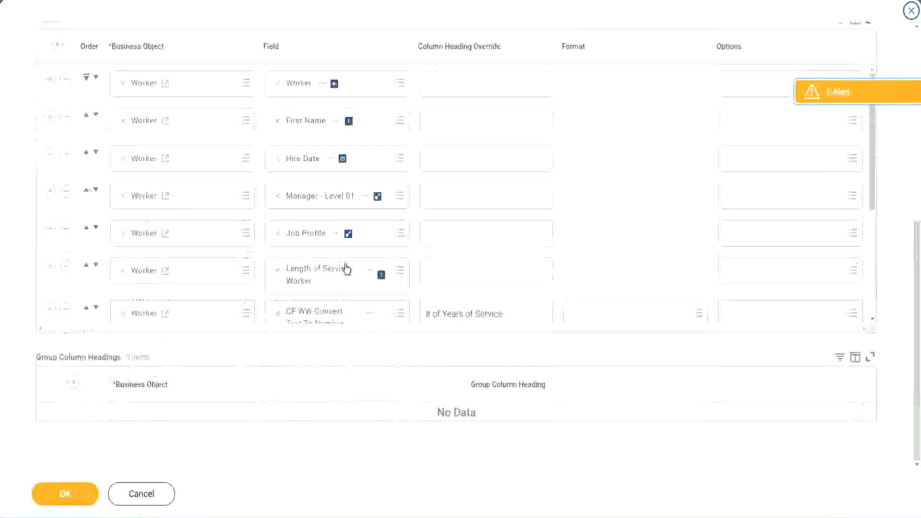
Add a Worker column after the last report column, using the field CF-WW-LRB-Identify Experience Bands from years of Service.
scroll(211, 278, "down", 4)
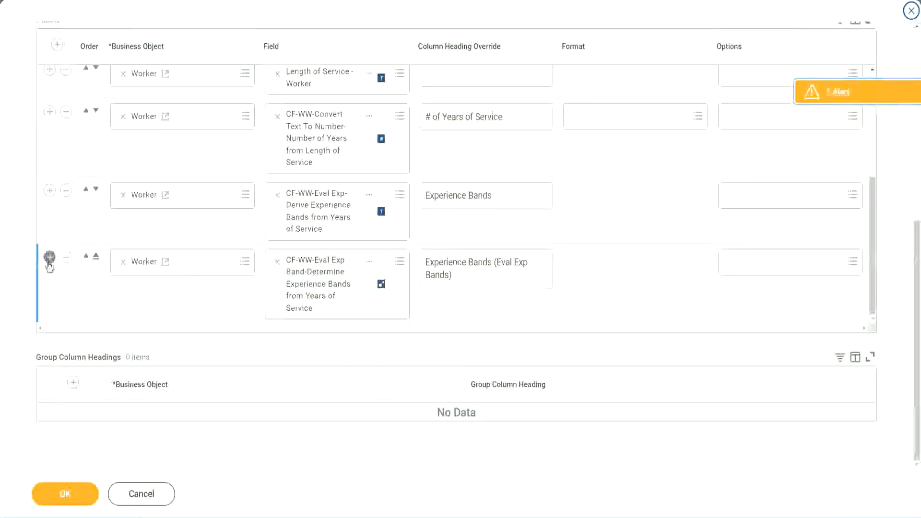
left_click(50, 258)
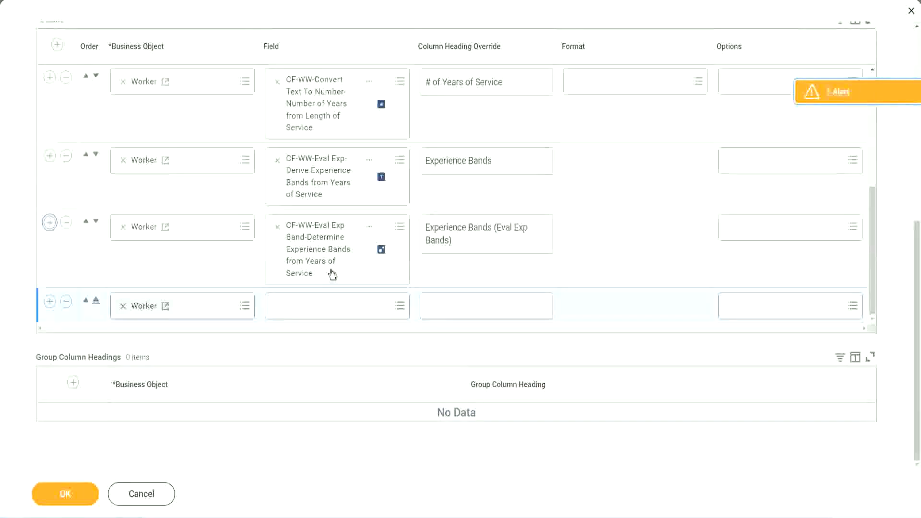
left_click(312, 307)
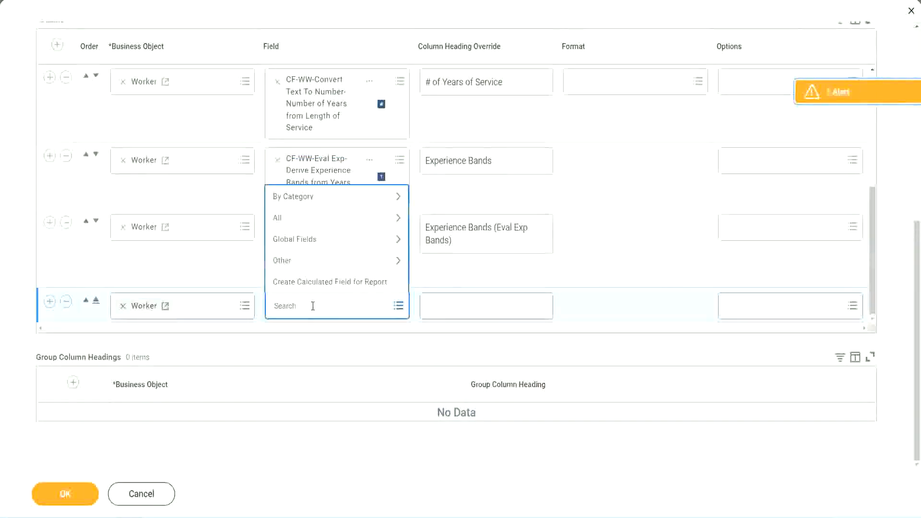
type("Experience Bands from years of Service")
key("Return")
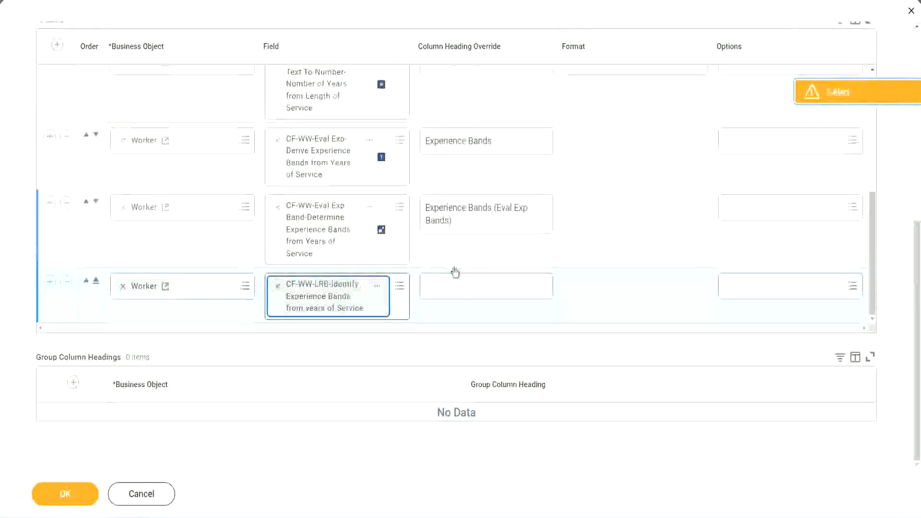
Override the new LRB column's heading with "Experience Bands (LRB)".
left_click(459, 280)
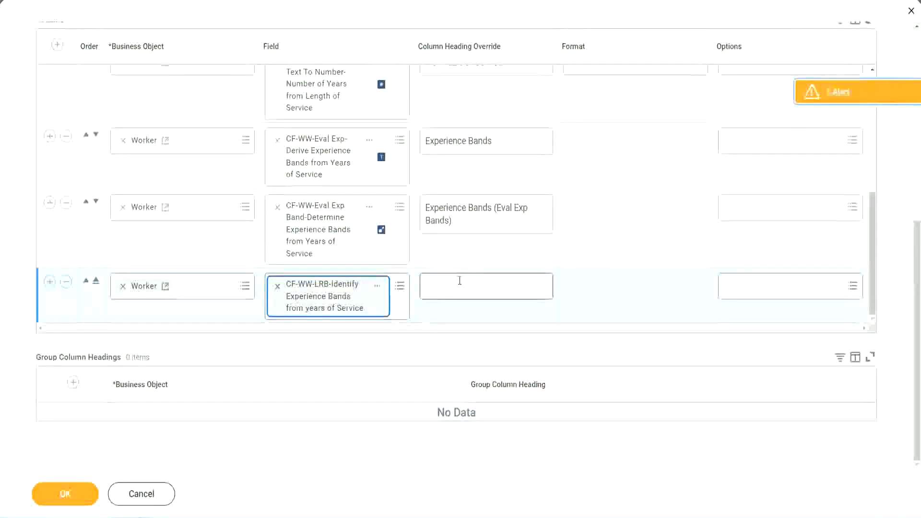
type("Ex")
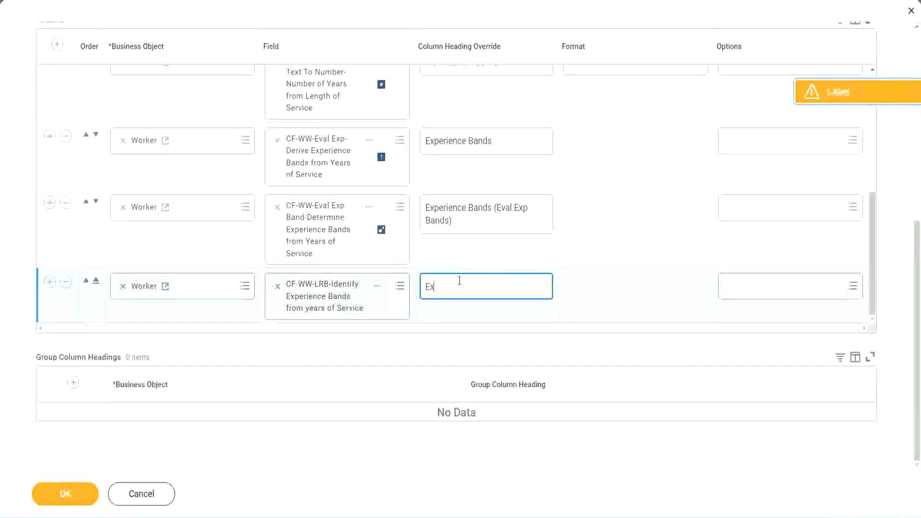
type("pernenc")
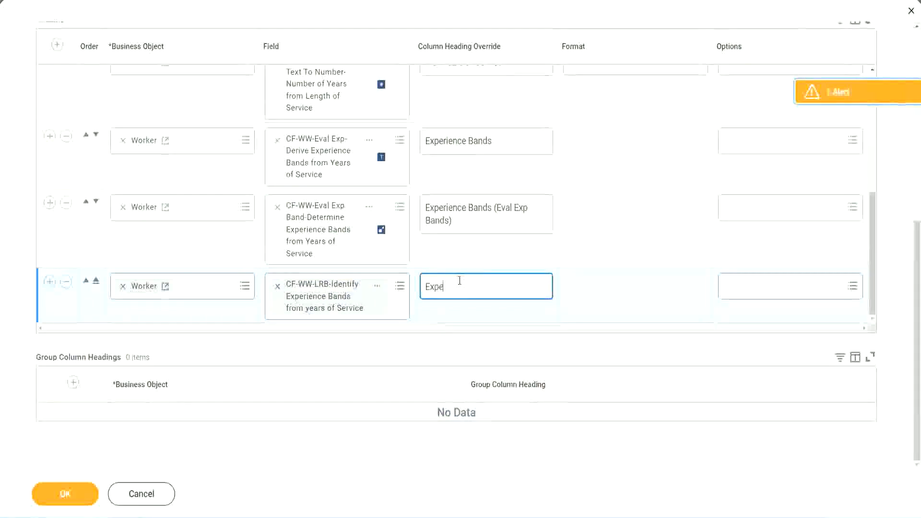
key("BackSpace")
key("BackSpace")
key("BackSpace")
key("BackSpace")
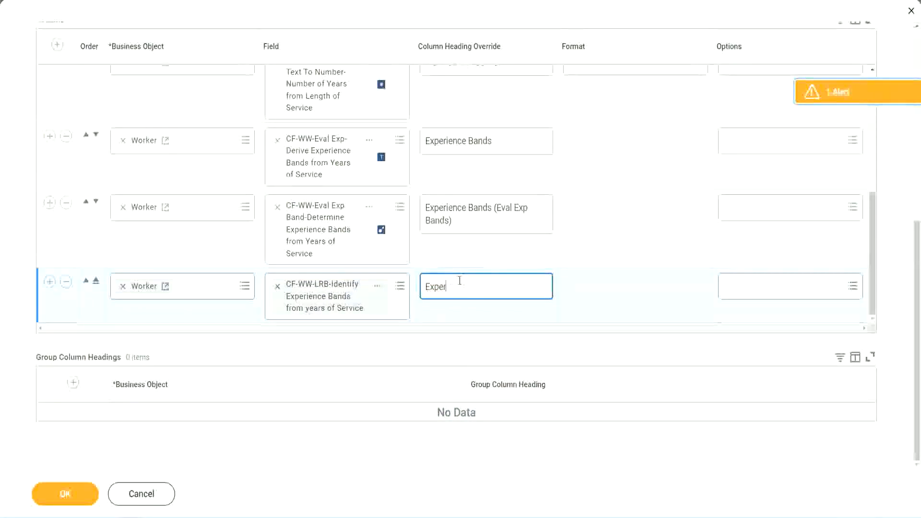
type("ience Bands (LRB)")
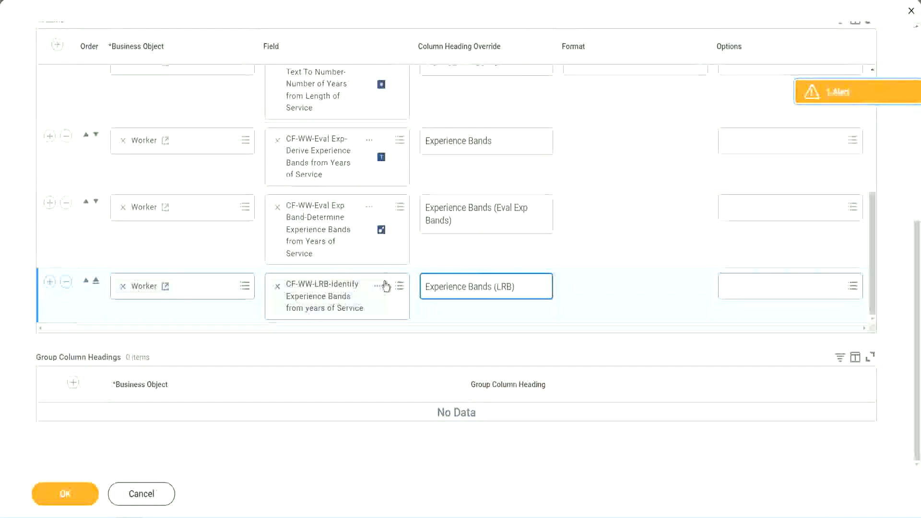
Save the WW Employee Details report and run it with the worker type, employee type and contingent worker type prompts left blank.
left_click(81, 503)
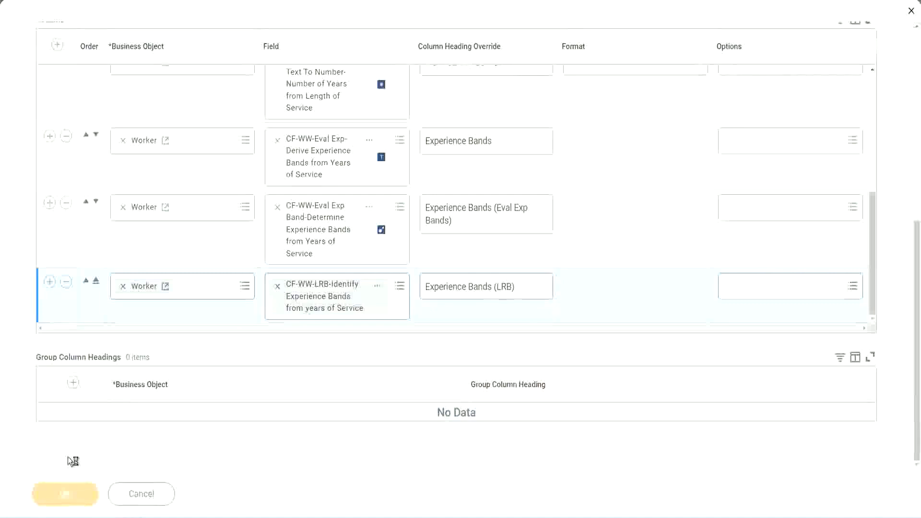
left_click(91, 488)
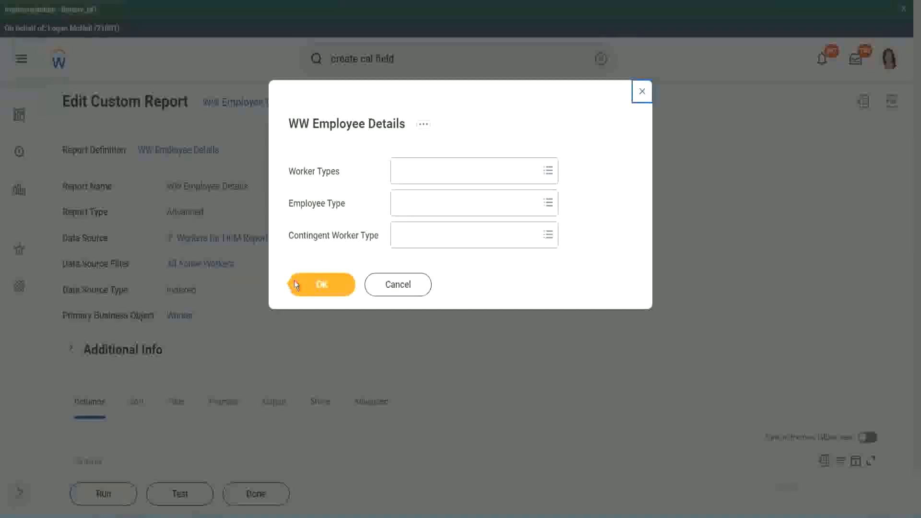
left_click(326, 287)
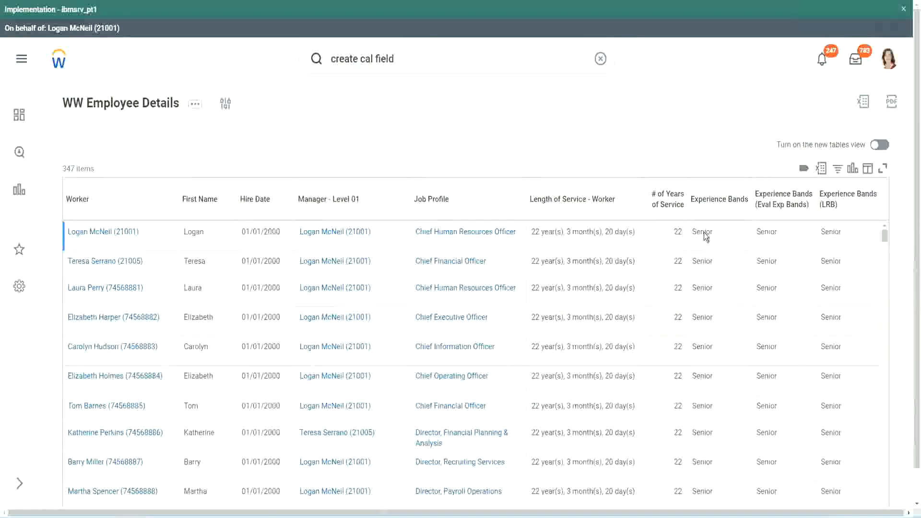
Compare the Experience Bands, Experience Bands (Eval Exp Bands) and Experience Bands (LRB) columns across the workers in the report output.
double_click(705, 232)
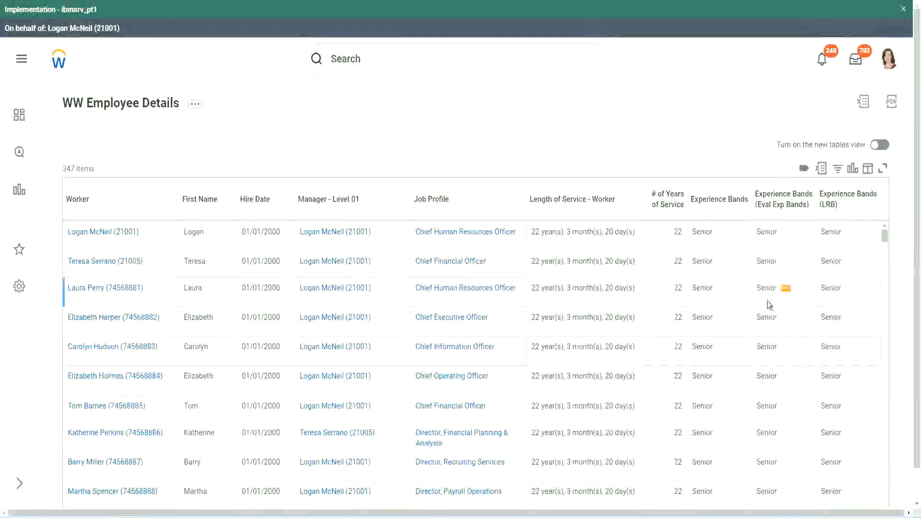
scroll(767, 302, "down", 10)
scroll(763, 326, "down", 3)
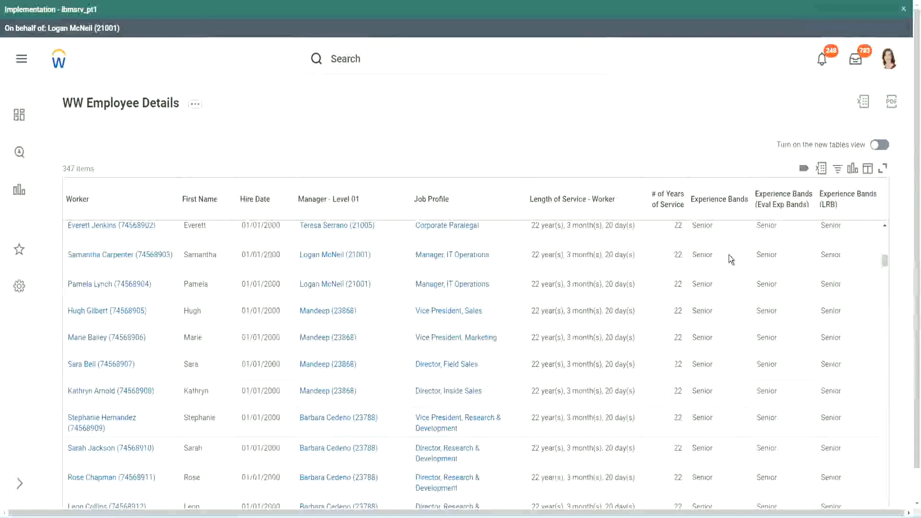
scroll(724, 394, "down", 3)
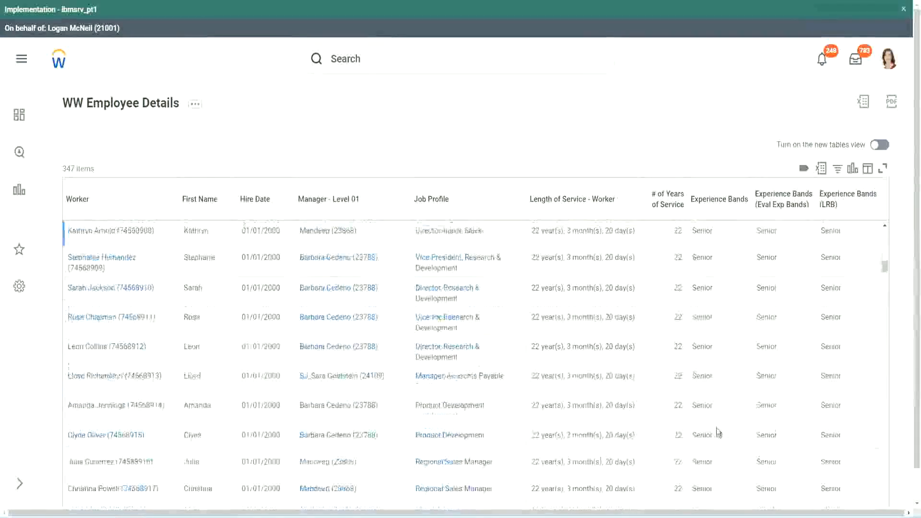
scroll(721, 341, "down", 1)
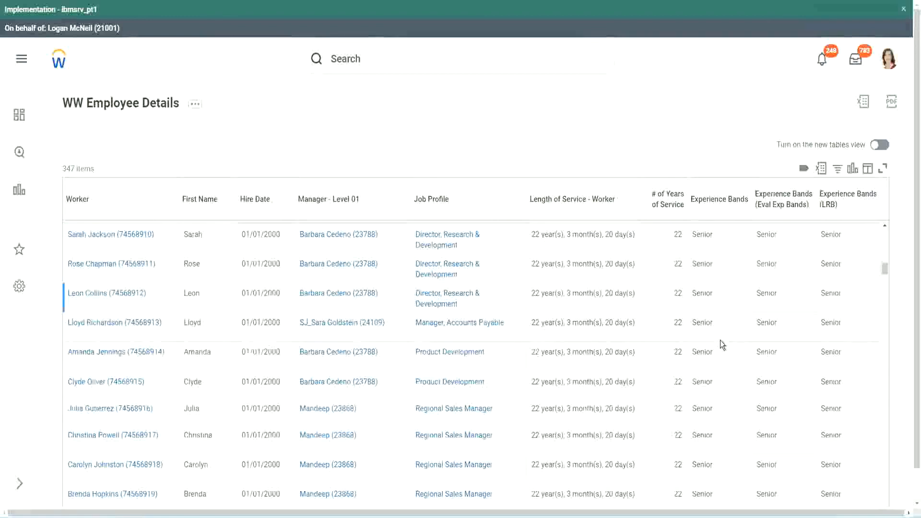